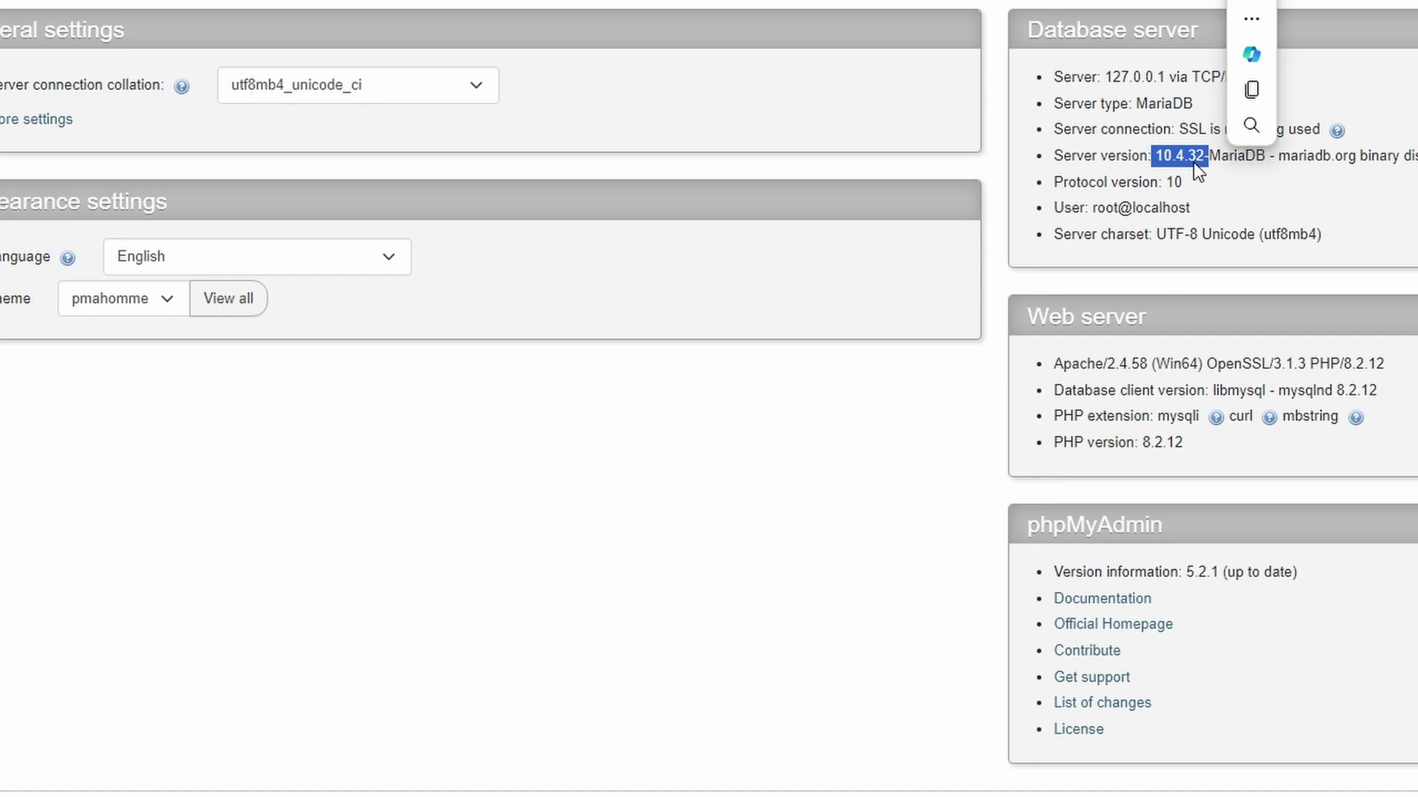
Open the mariadb.com website in a new browser tab
left_click(1268, 235)
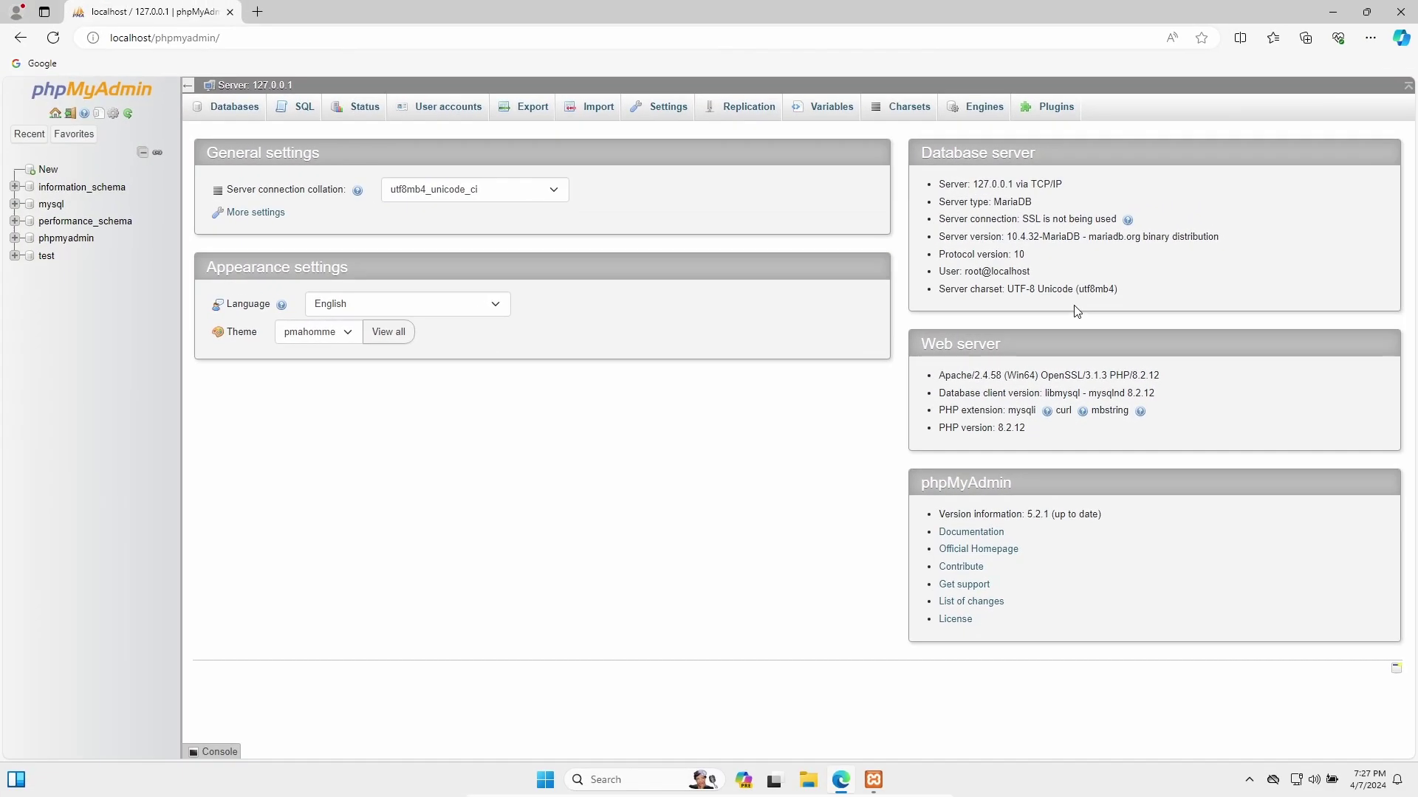
key("ctrl+t")
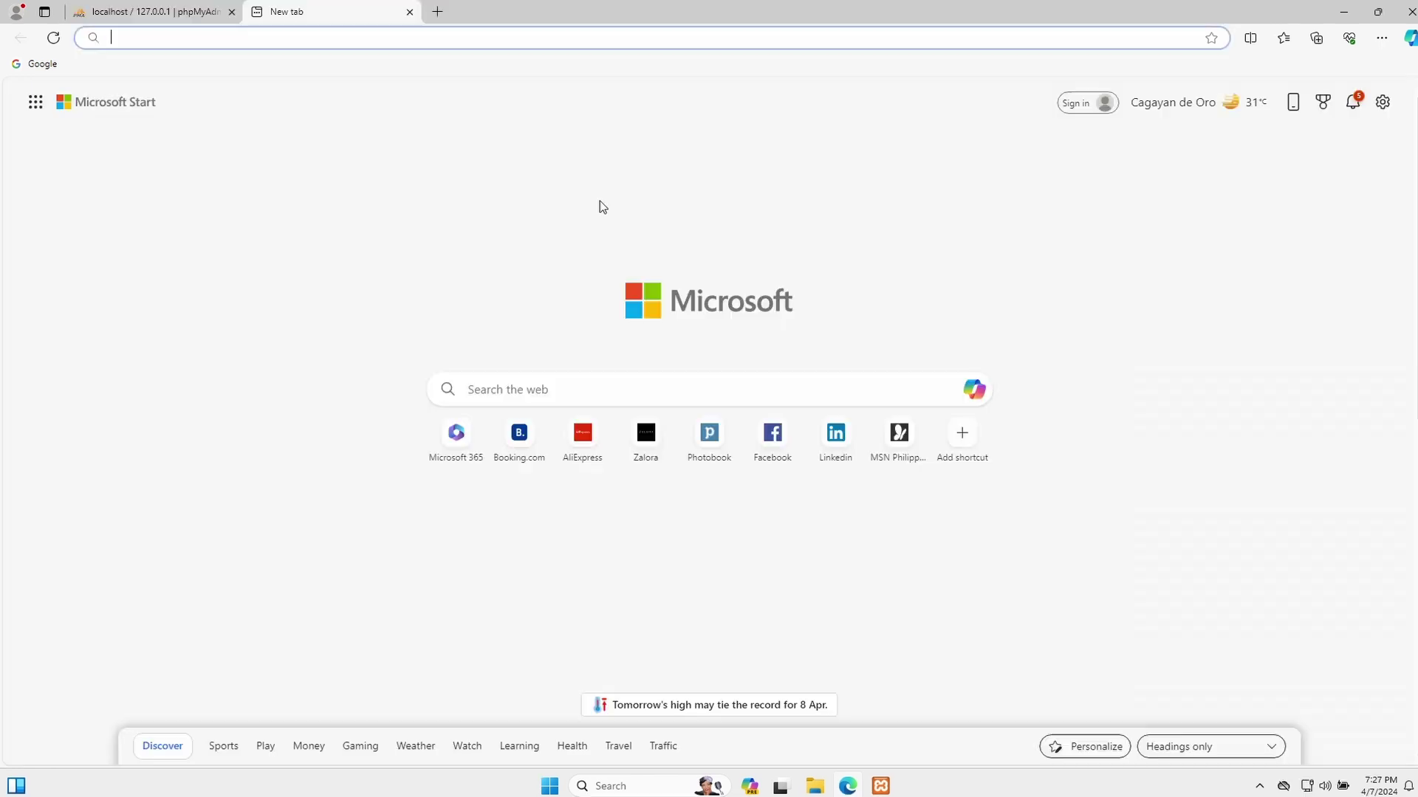
type("mariadb.com")
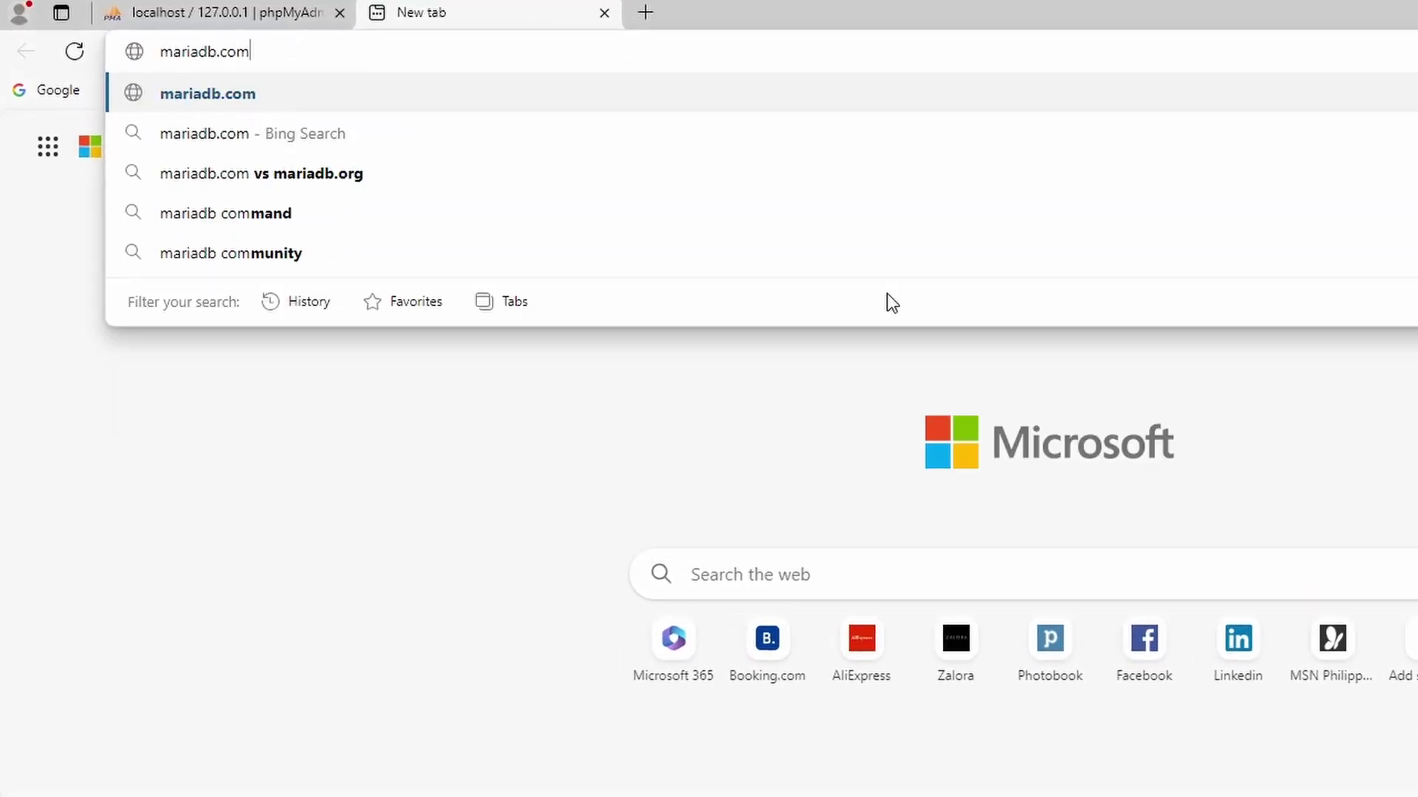
key("Return")
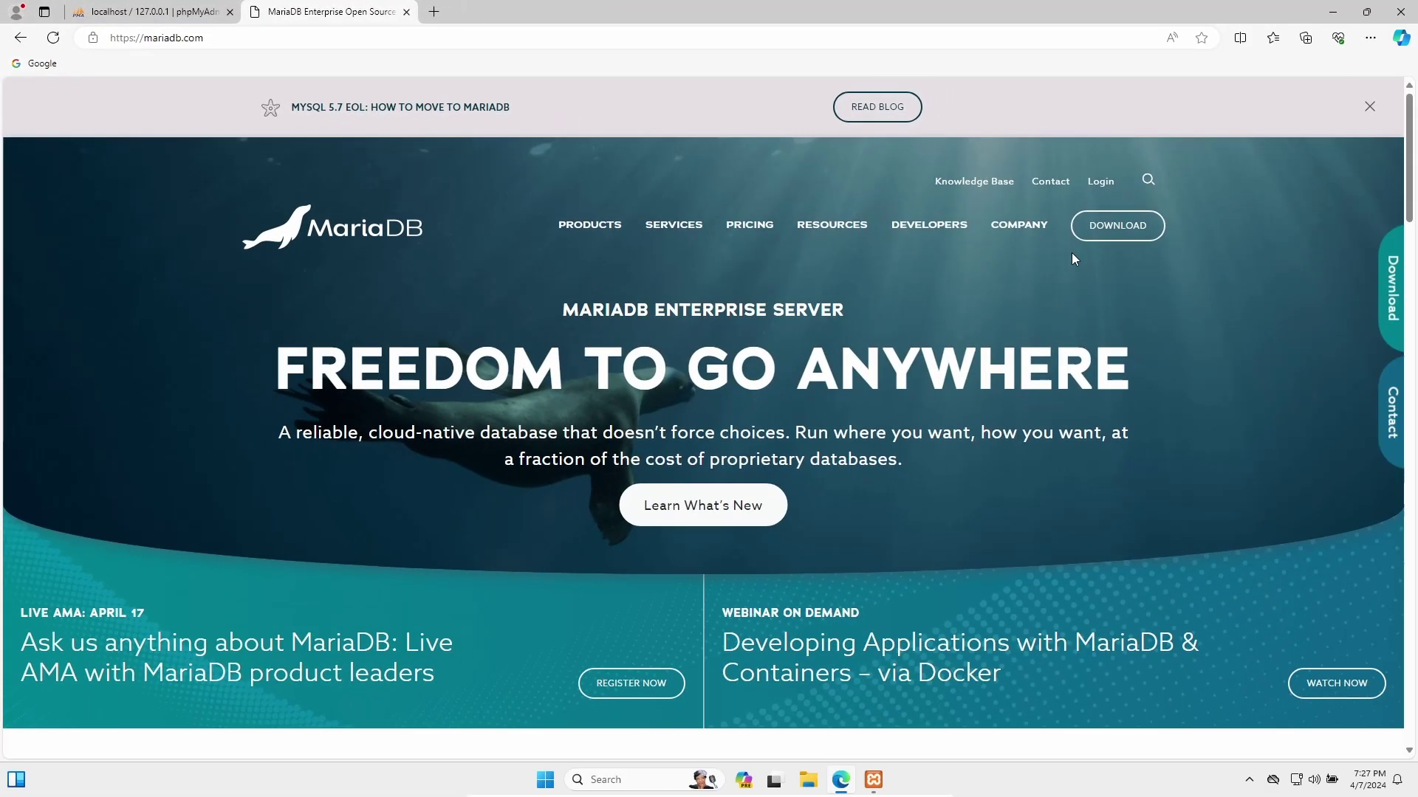
Download mariadb-11.3.2-winx64.zip from the winx64-packages folder in the full file list of MariaDB Community Server 11.3.2
left_click(1378, 280)
scroll(985, 349, "down", 5)
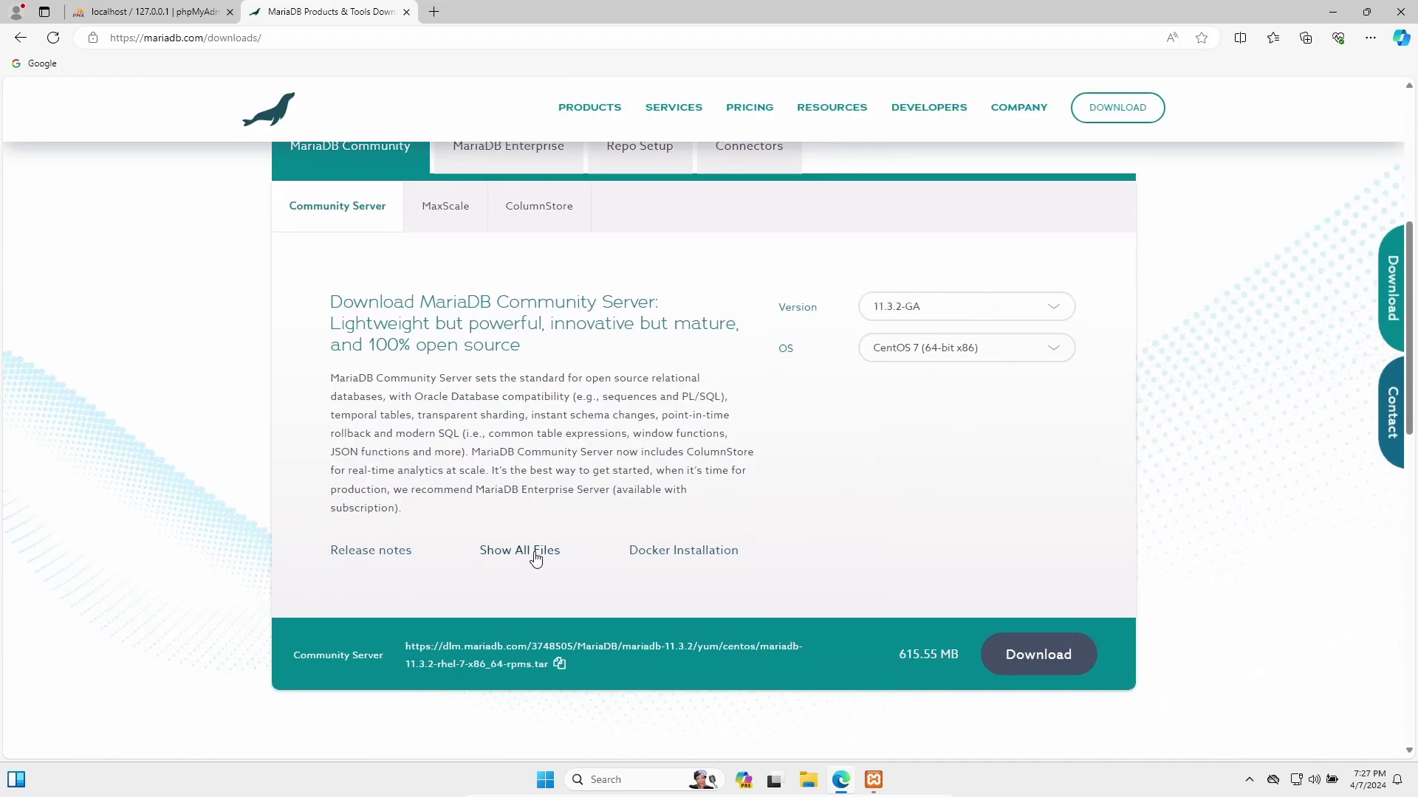
left_click(536, 559)
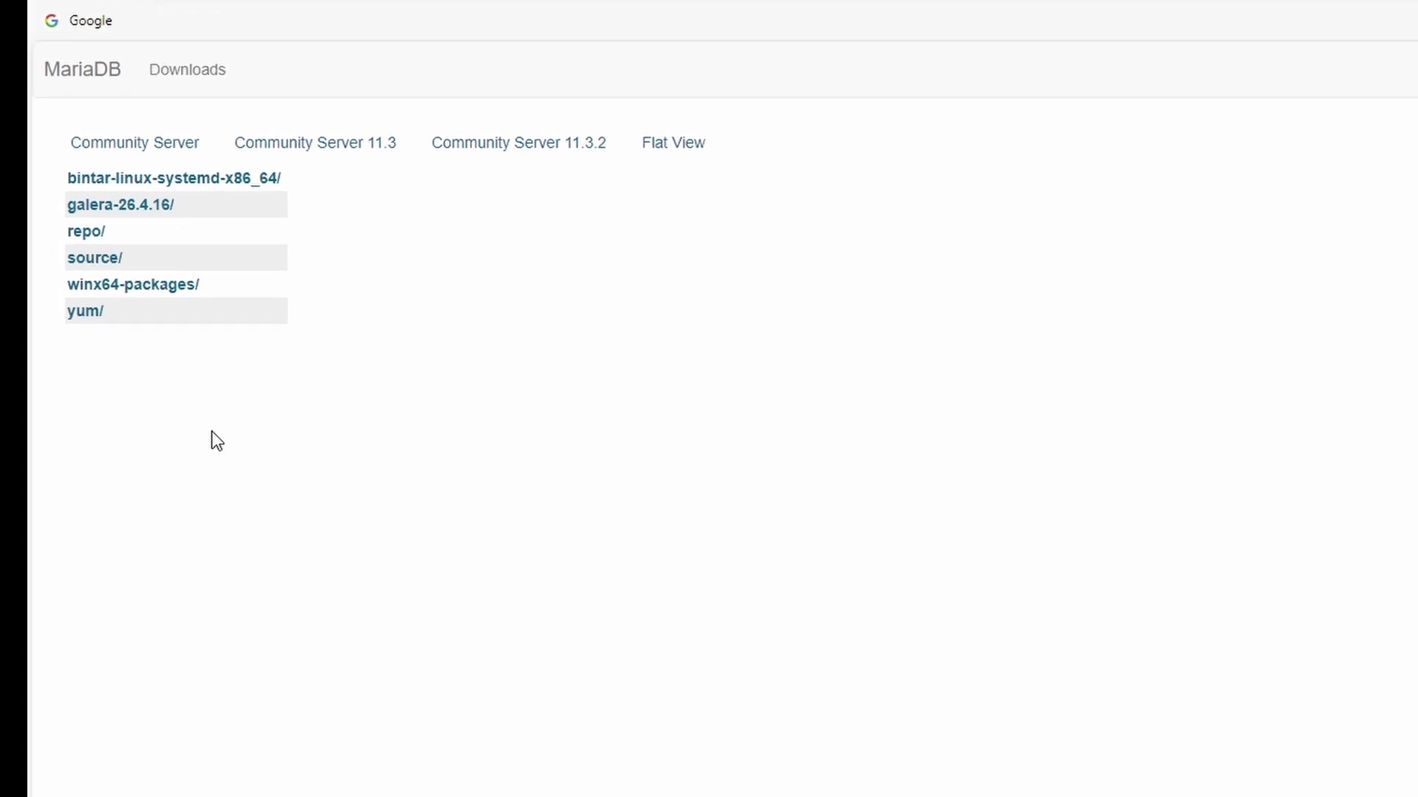
left_click(142, 288)
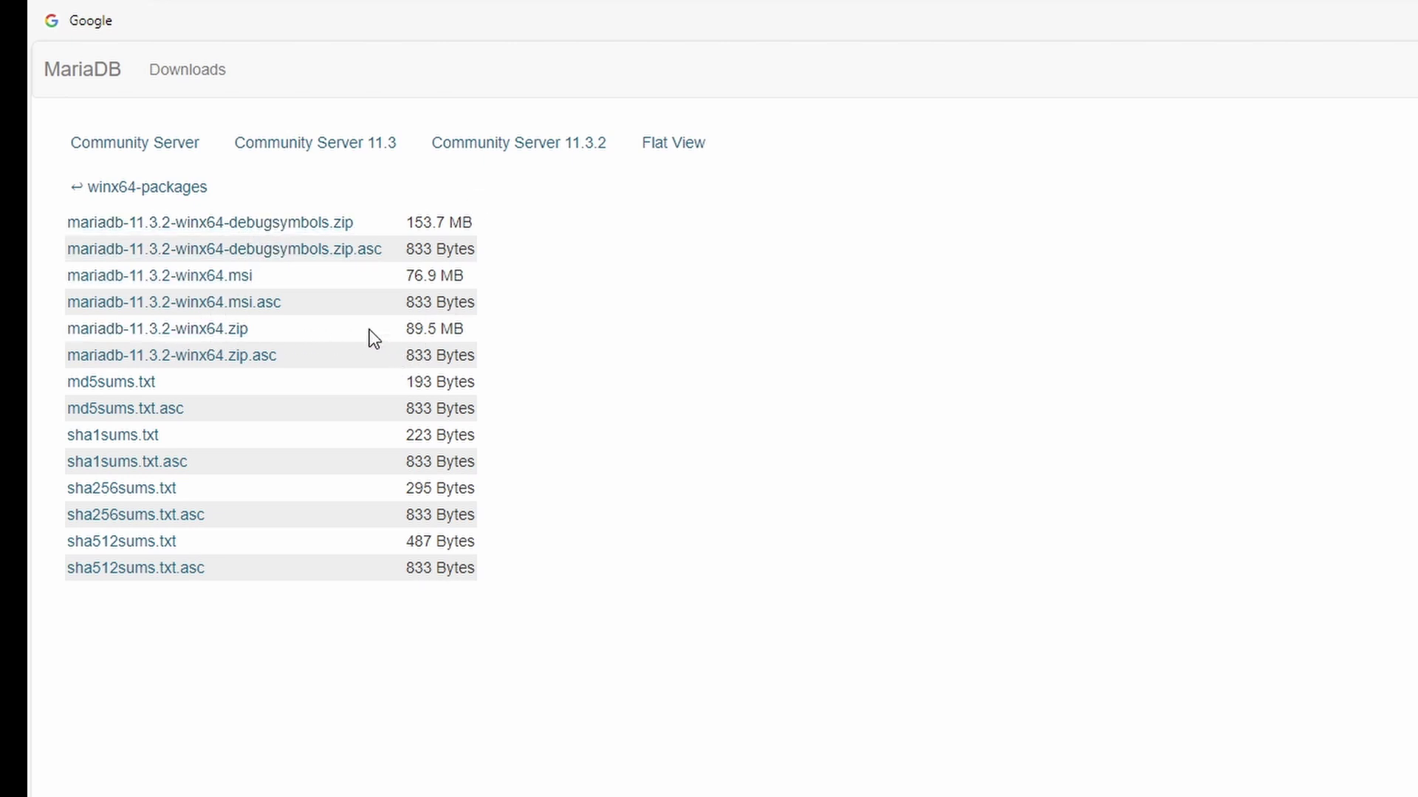
left_click(229, 330)
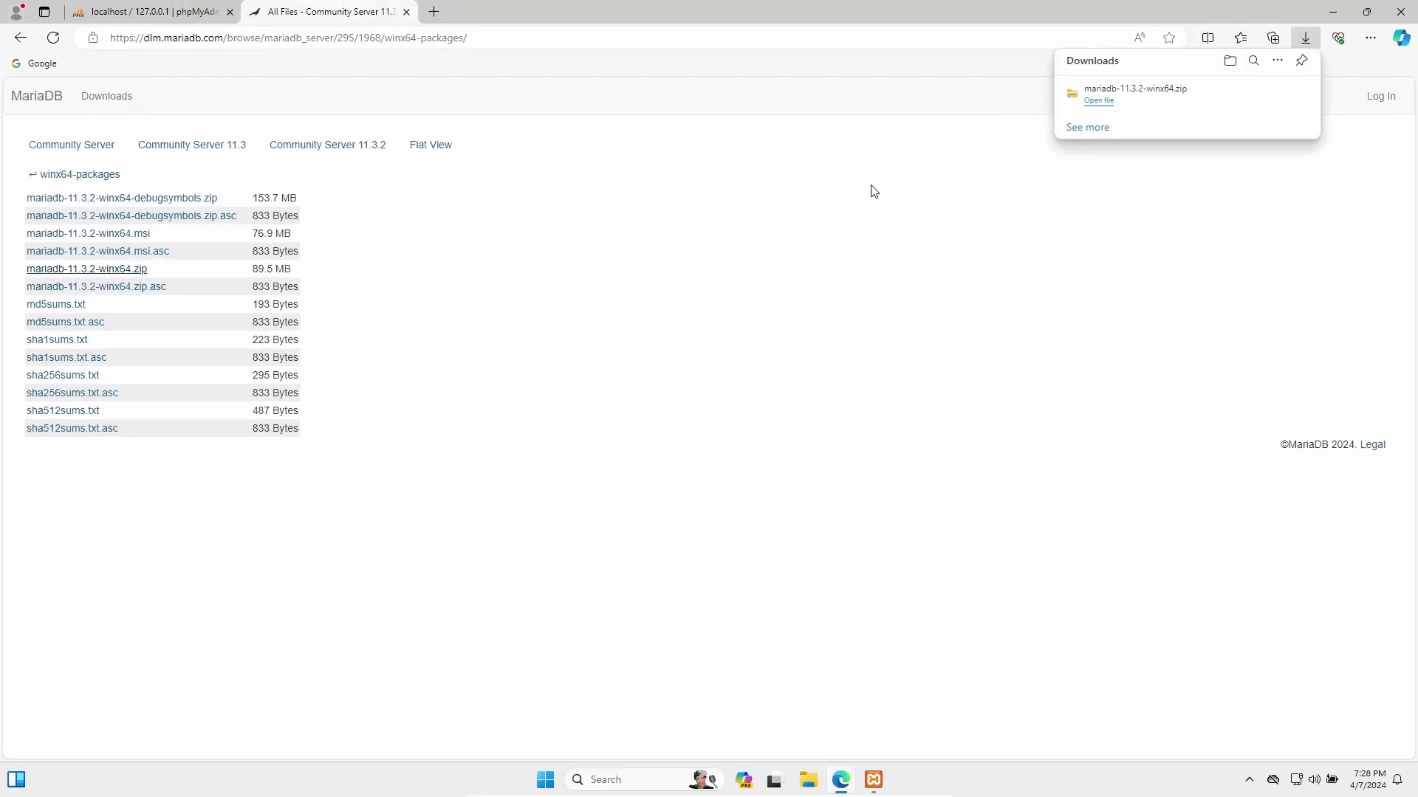
Open the downloaded MariaDB zip and arrange it side by side with a new File Explorer window
left_click(1183, 99)
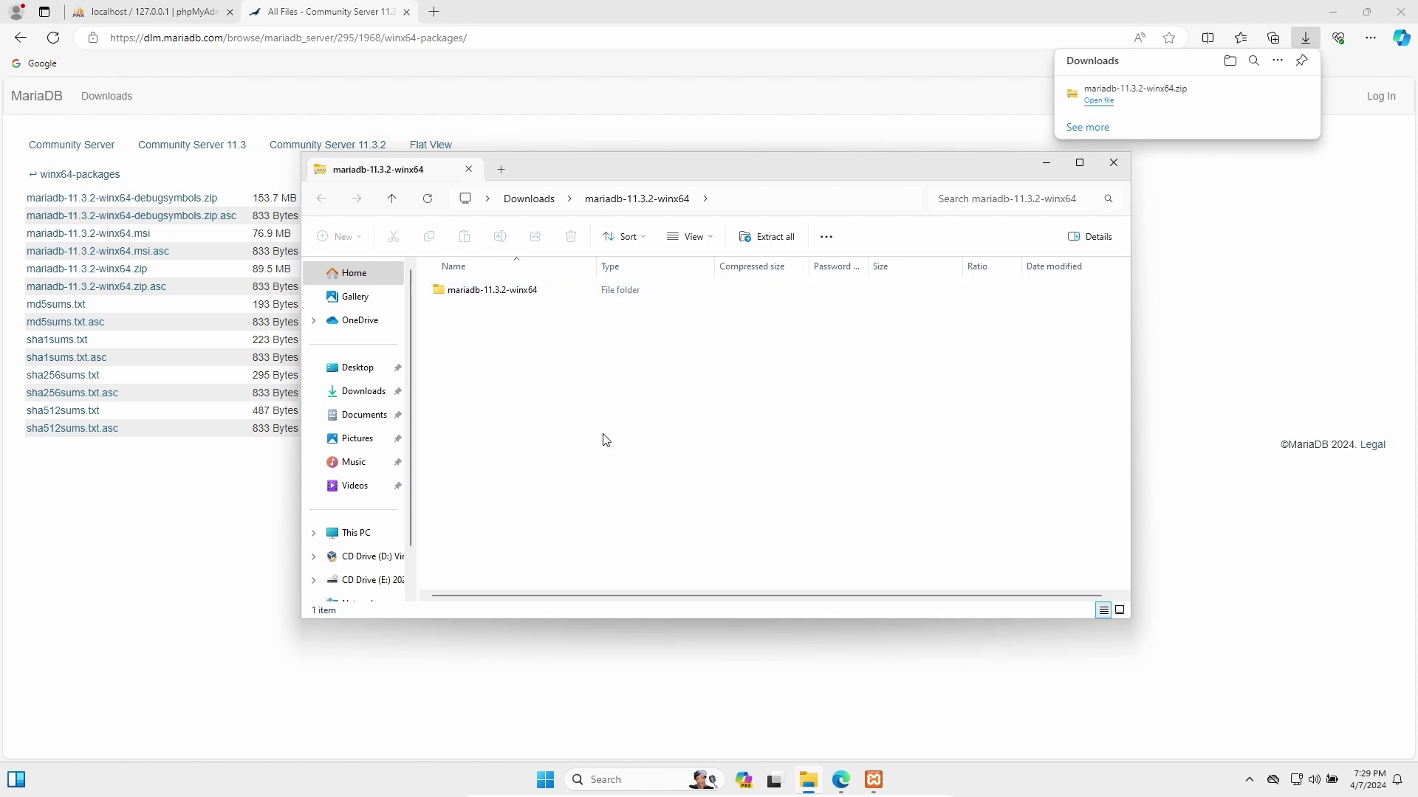
key("super+Right")
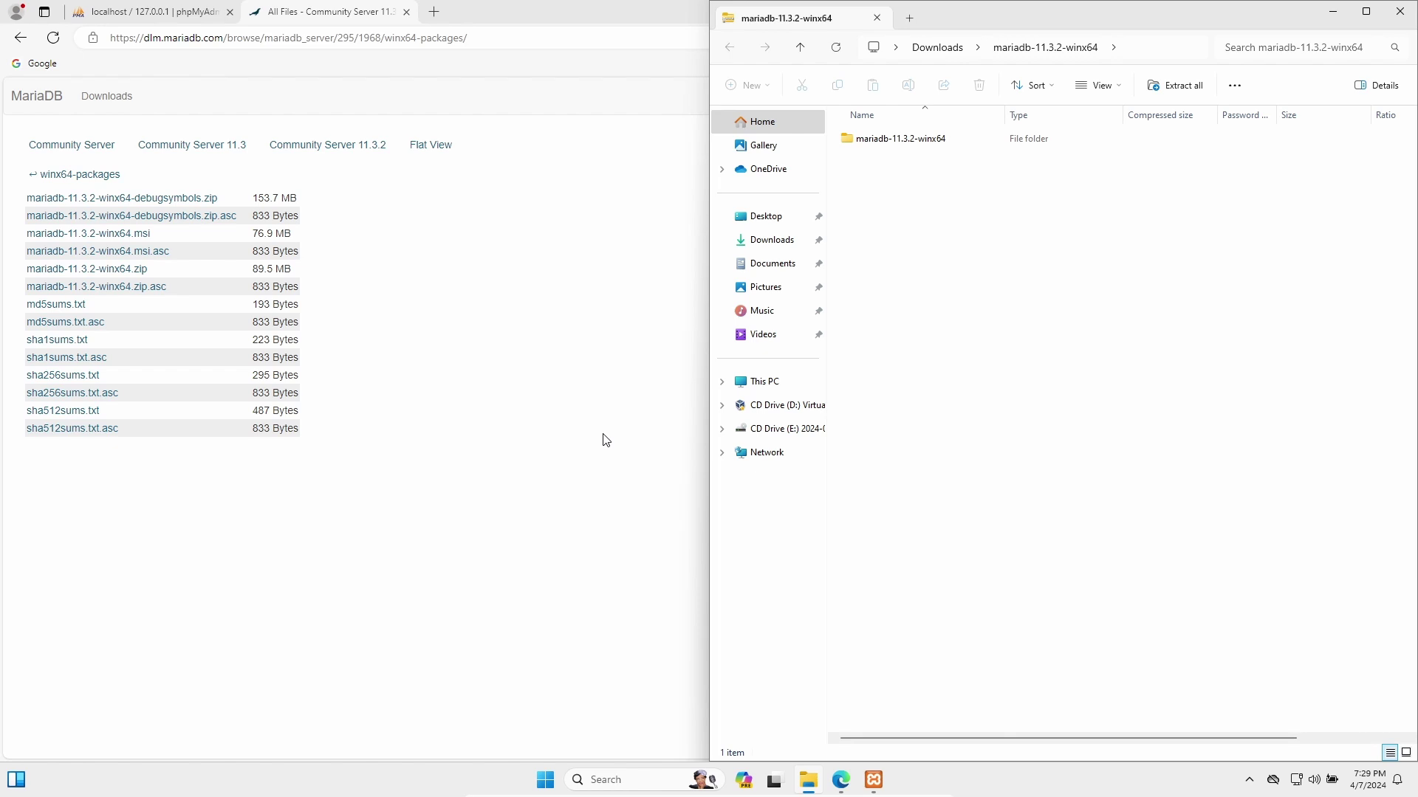
key("super+e")
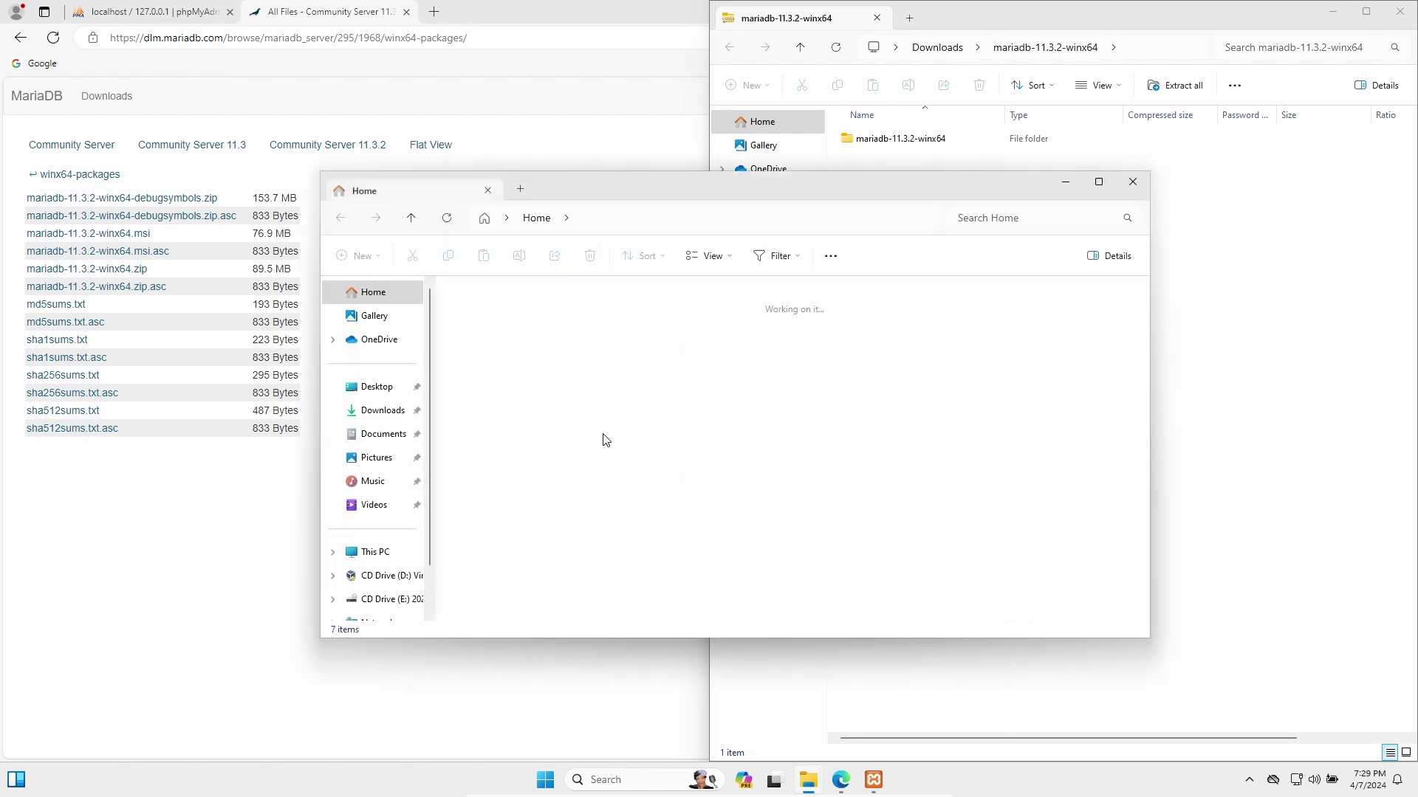
key("super+Left")
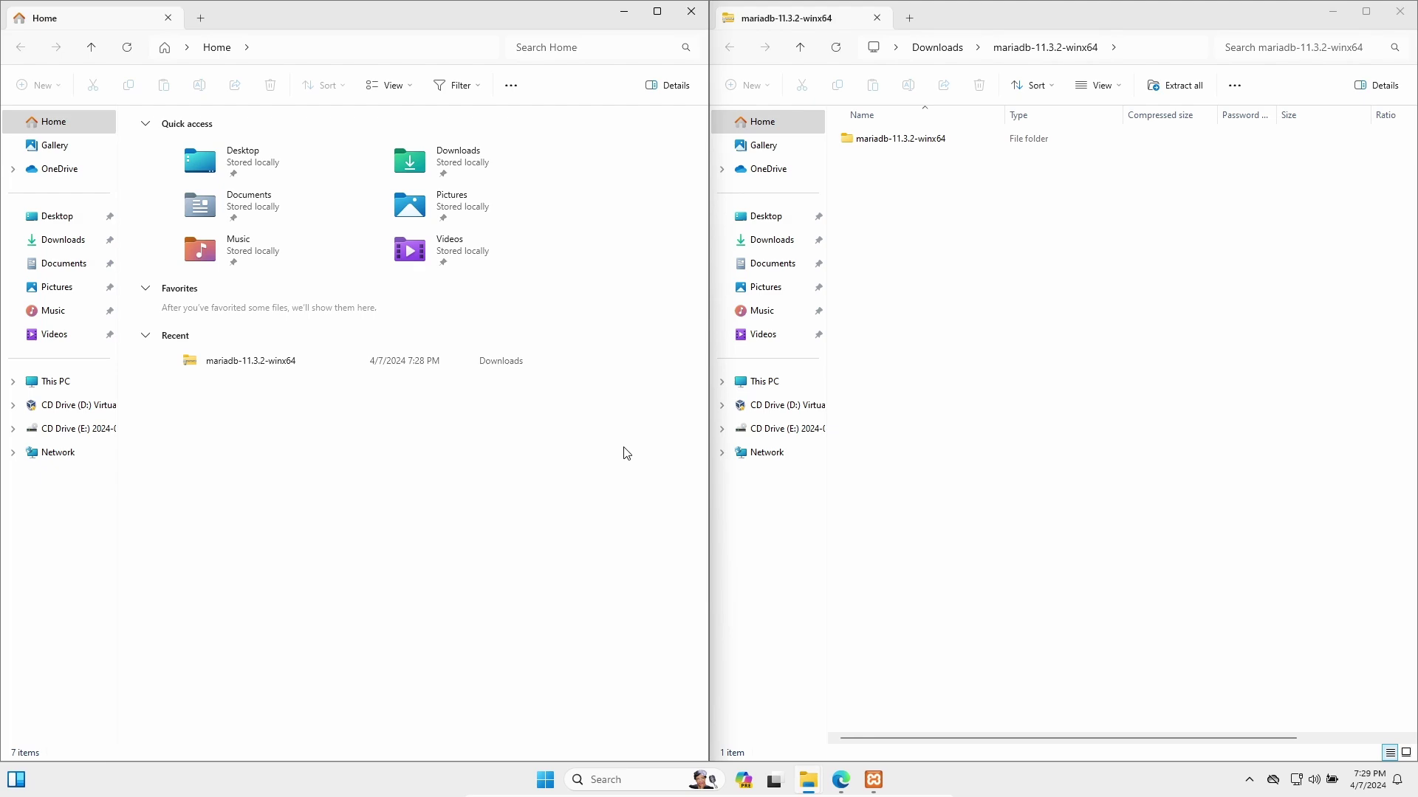
Browse to the xampp folder on the Windows (C:) drive in the new File Explorer window
left_click(100, 380)
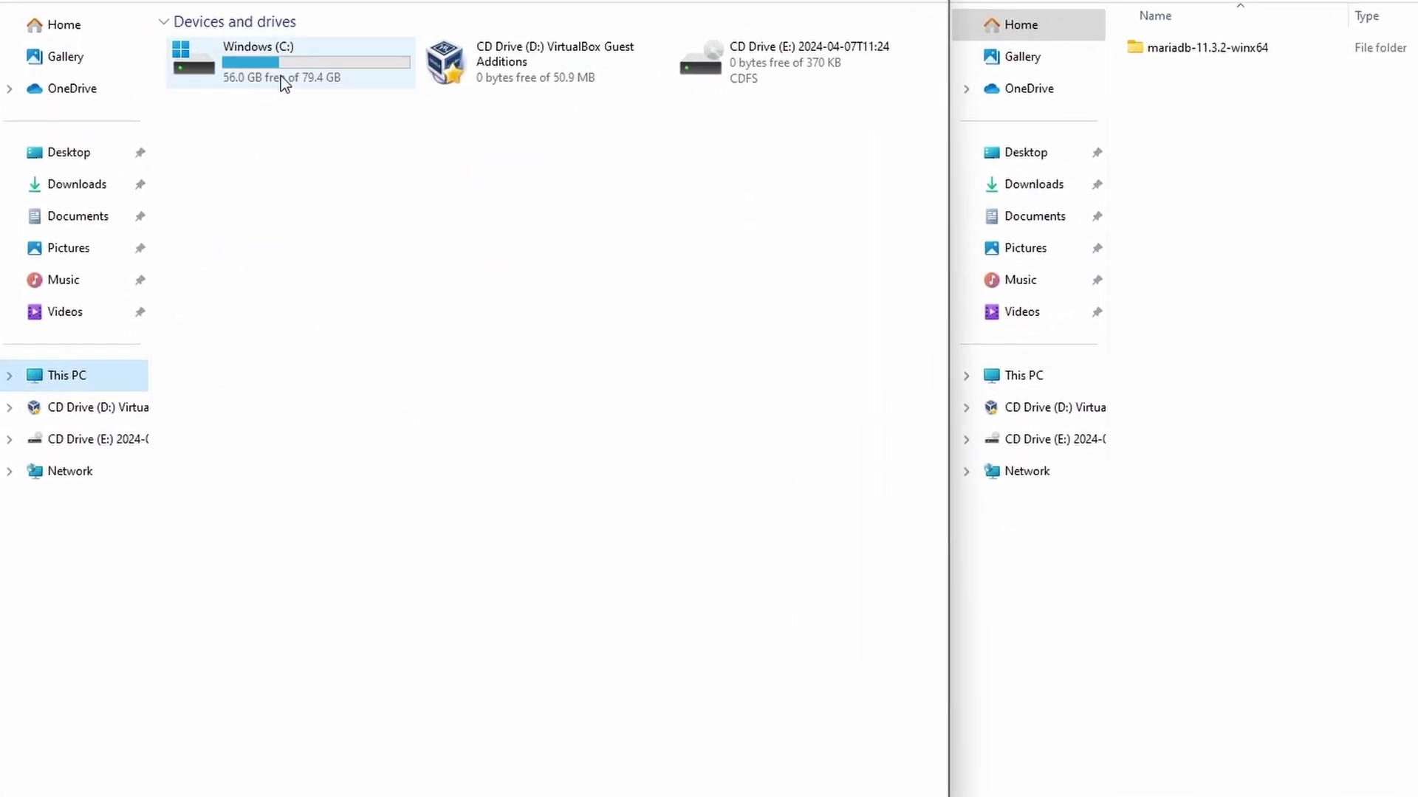
double_click(214, 165)
double_click(198, 202)
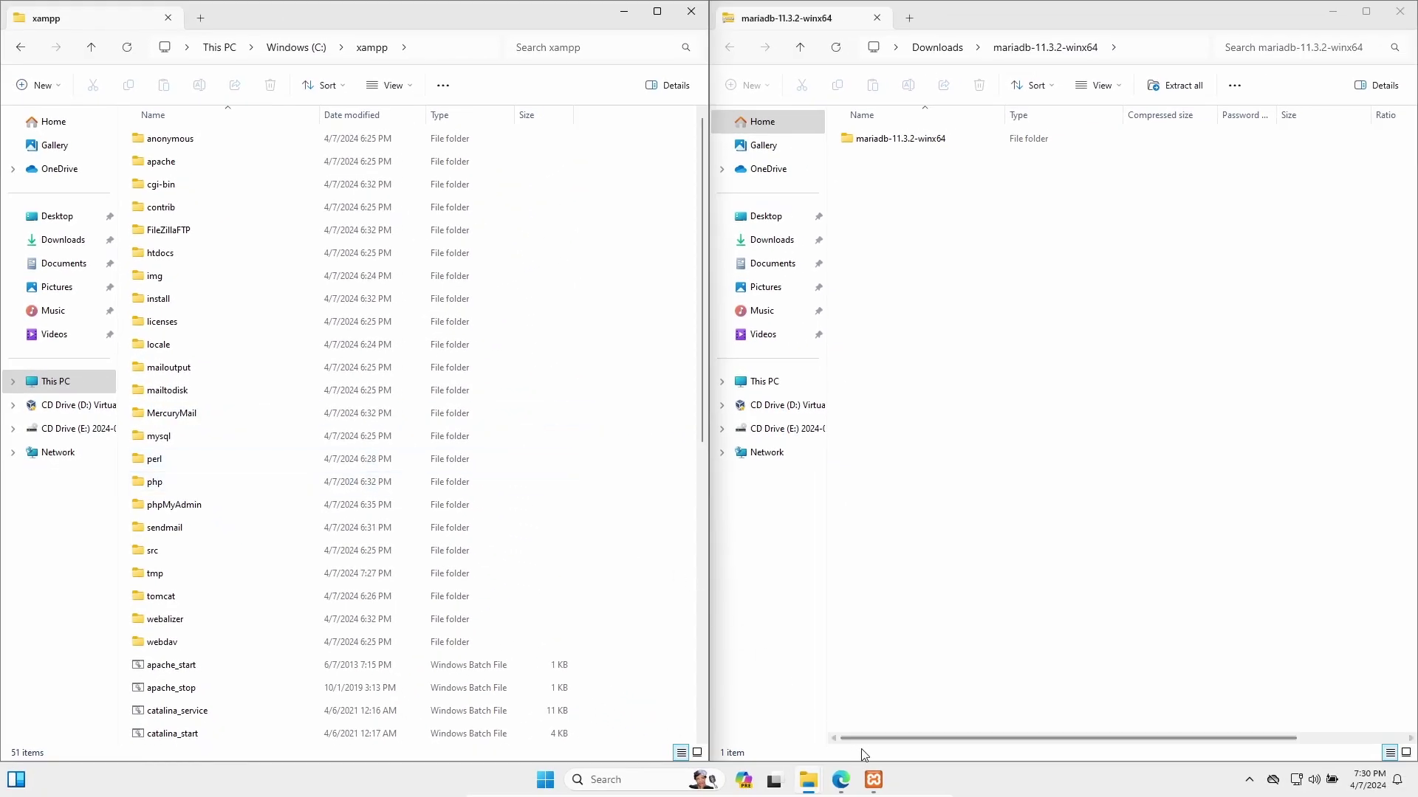
Stop the MySQL and Apache modules in the XAMPP Control Panel, and minimize it
left_click(874, 780)
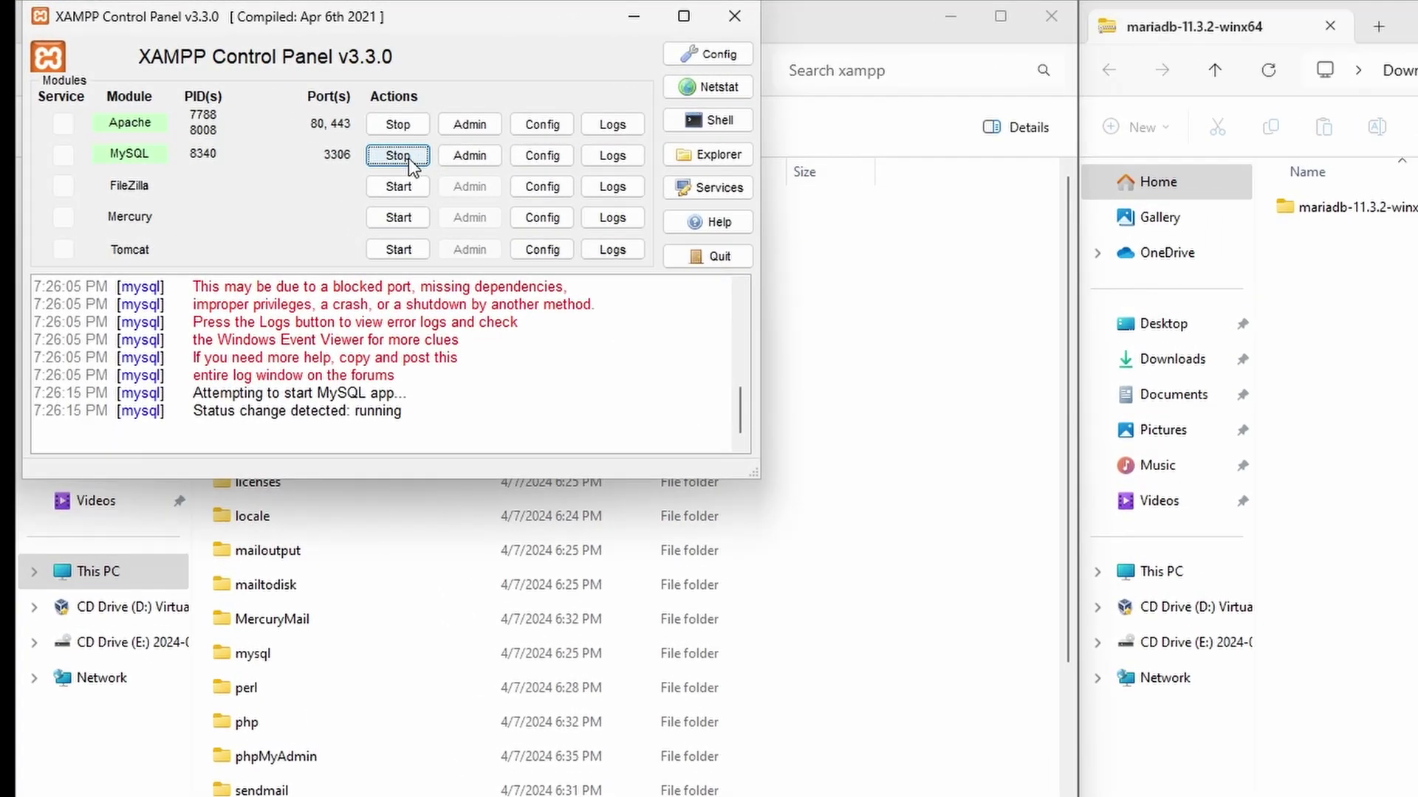
left_click(257, 103)
left_click(397, 124)
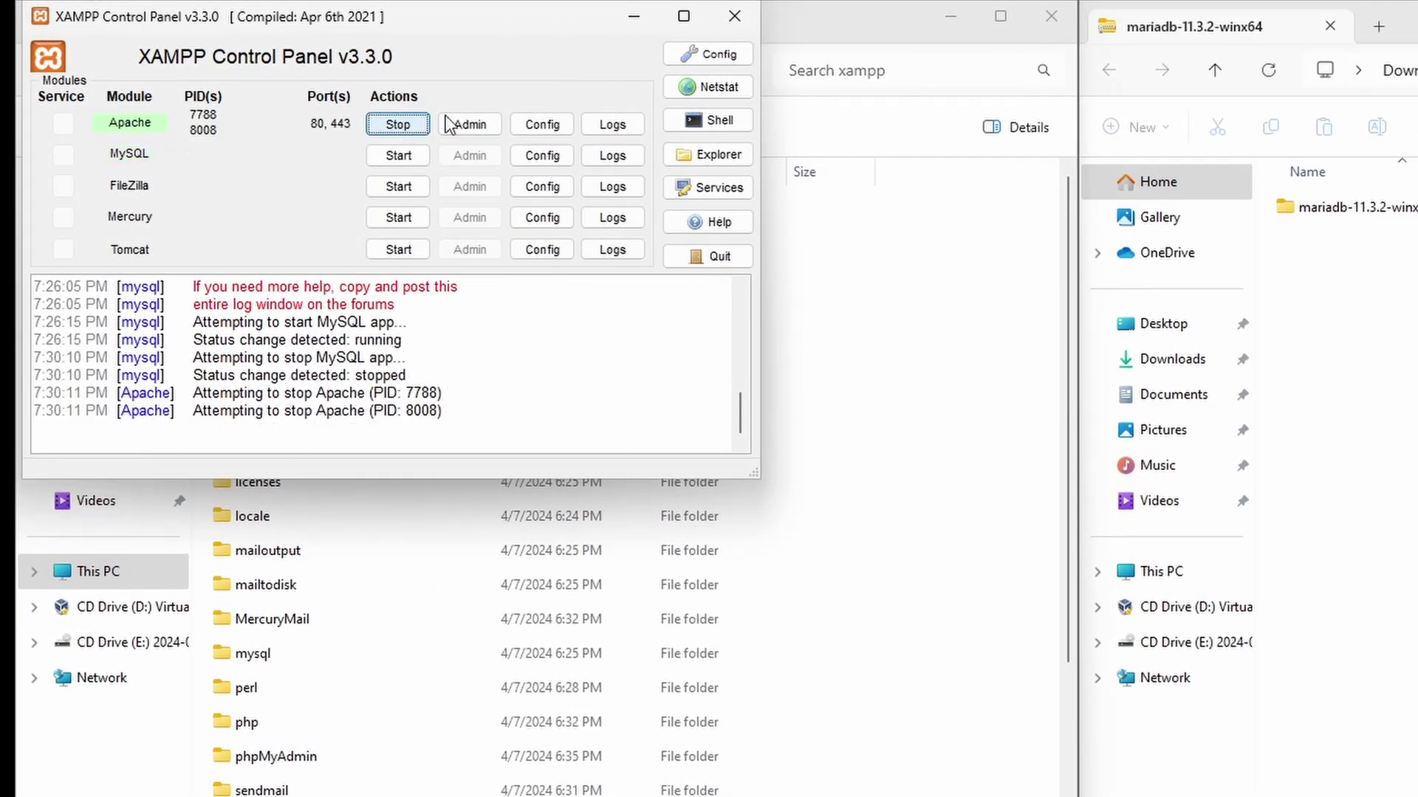
left_click(633, 16)
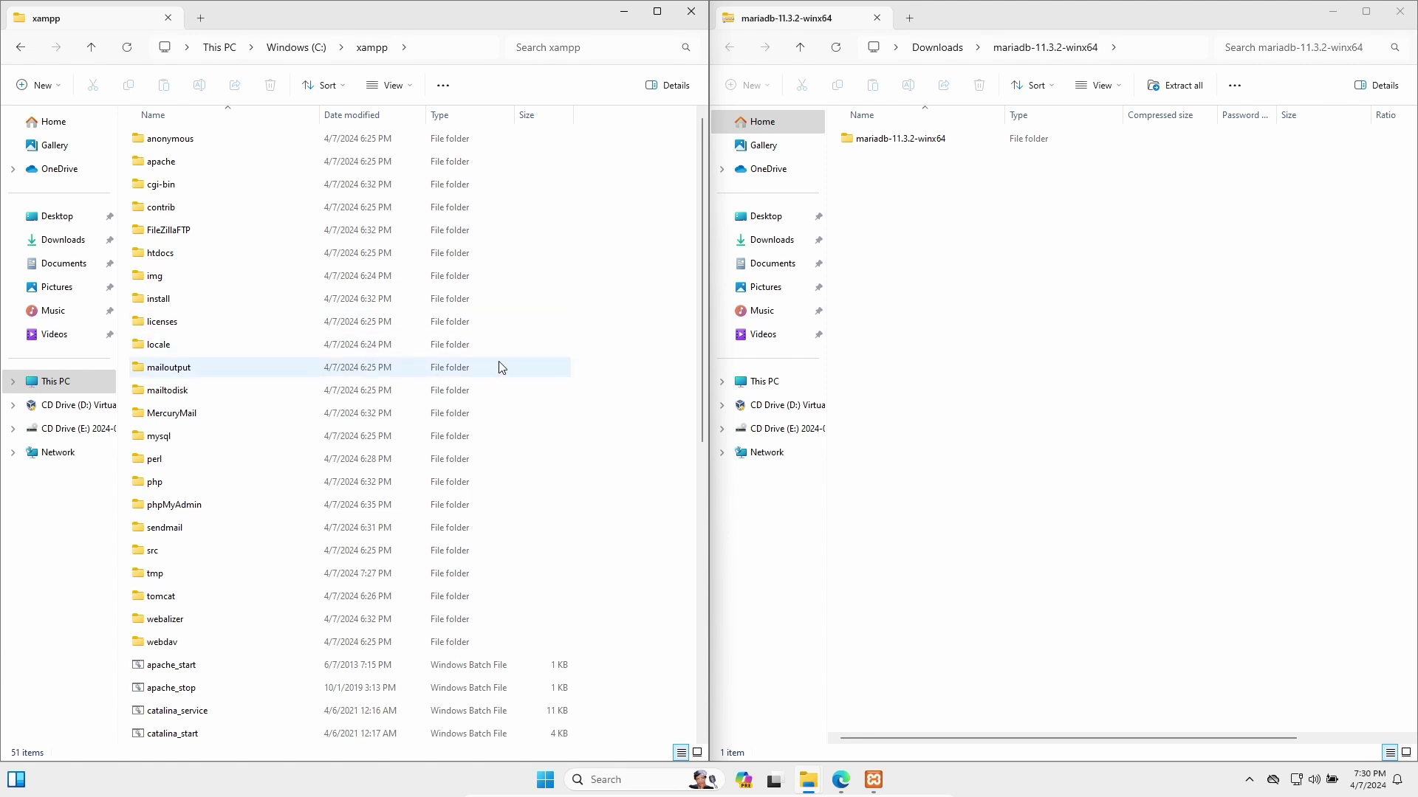
Rename the mysql folder inside xampp as mysql-old
left_click(225, 440)
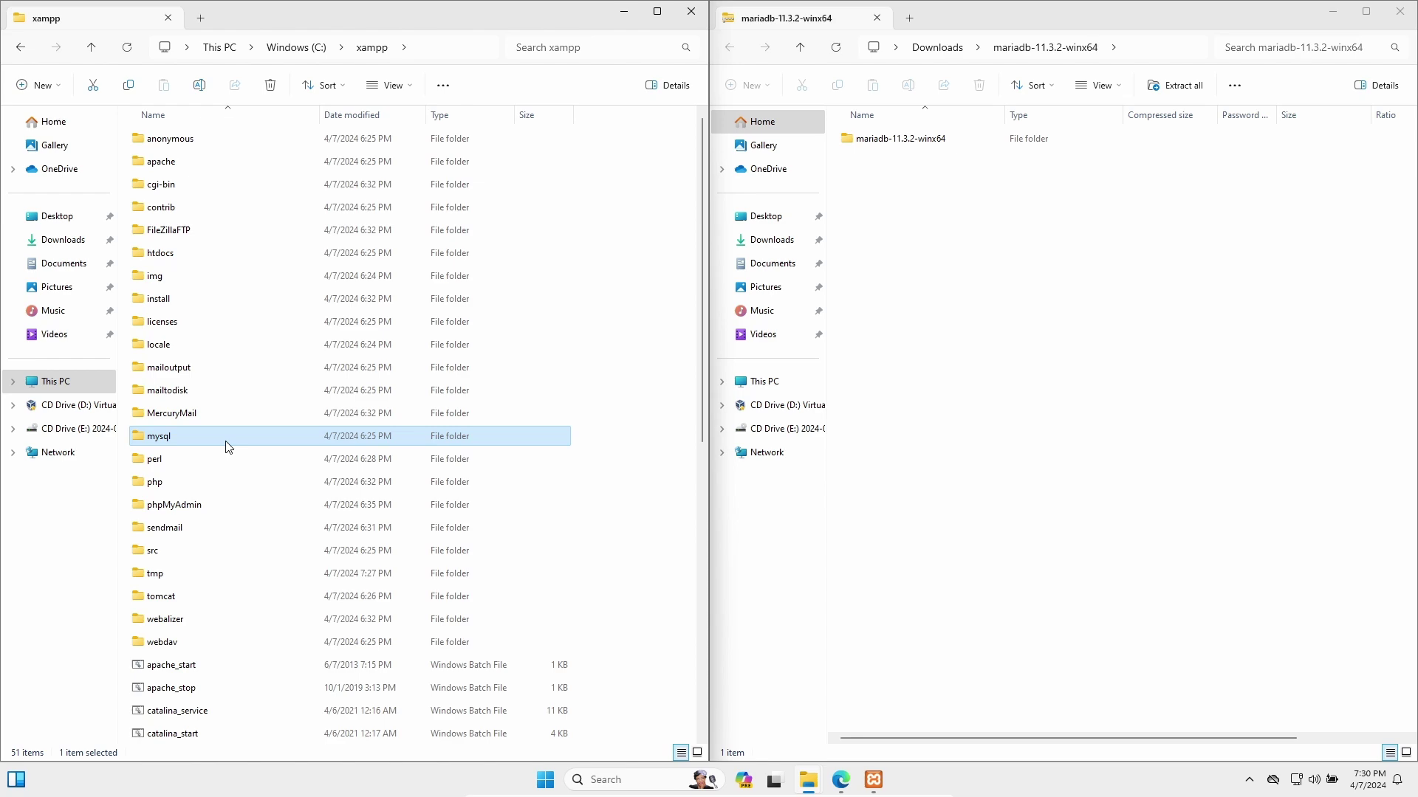
key("F2")
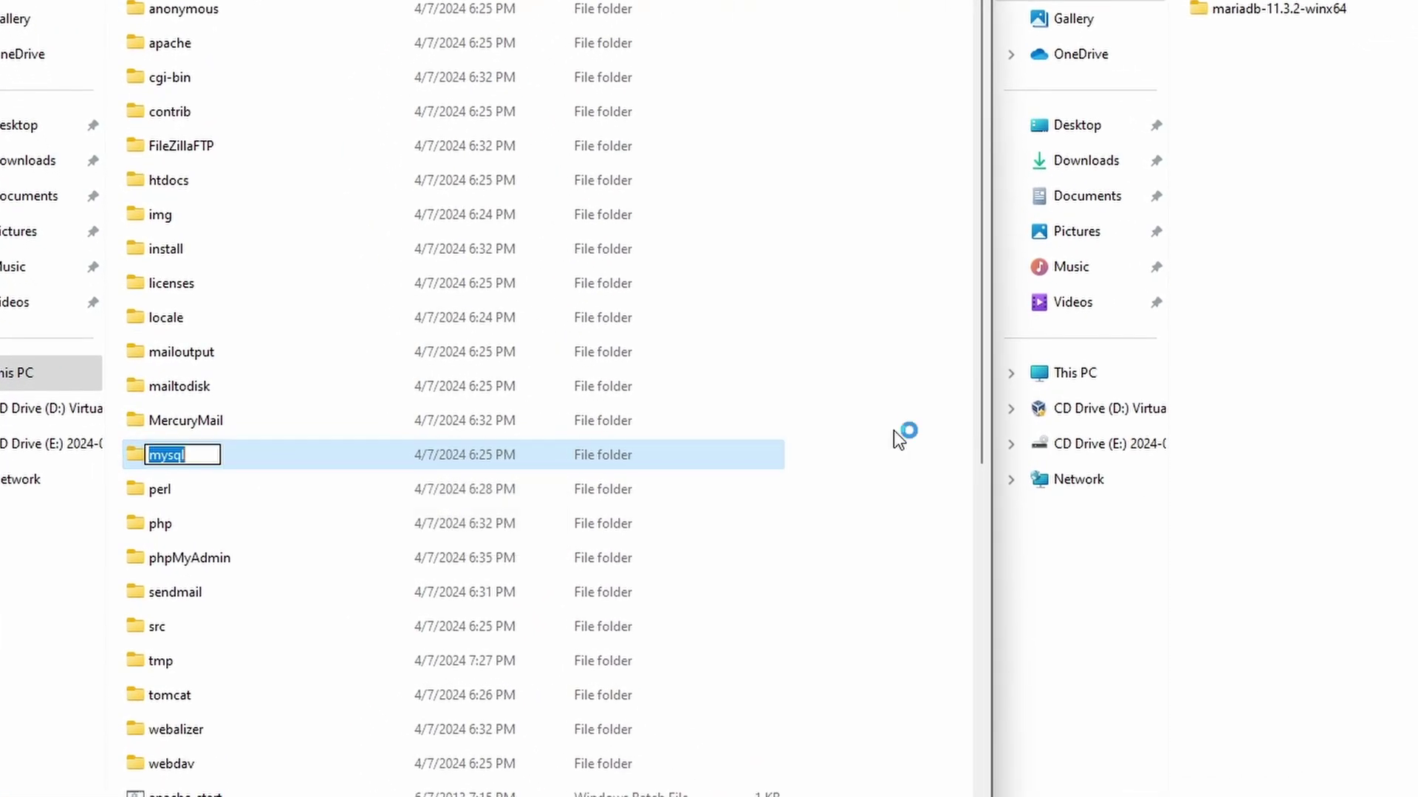
key("End")
type("-old")
key("Return")
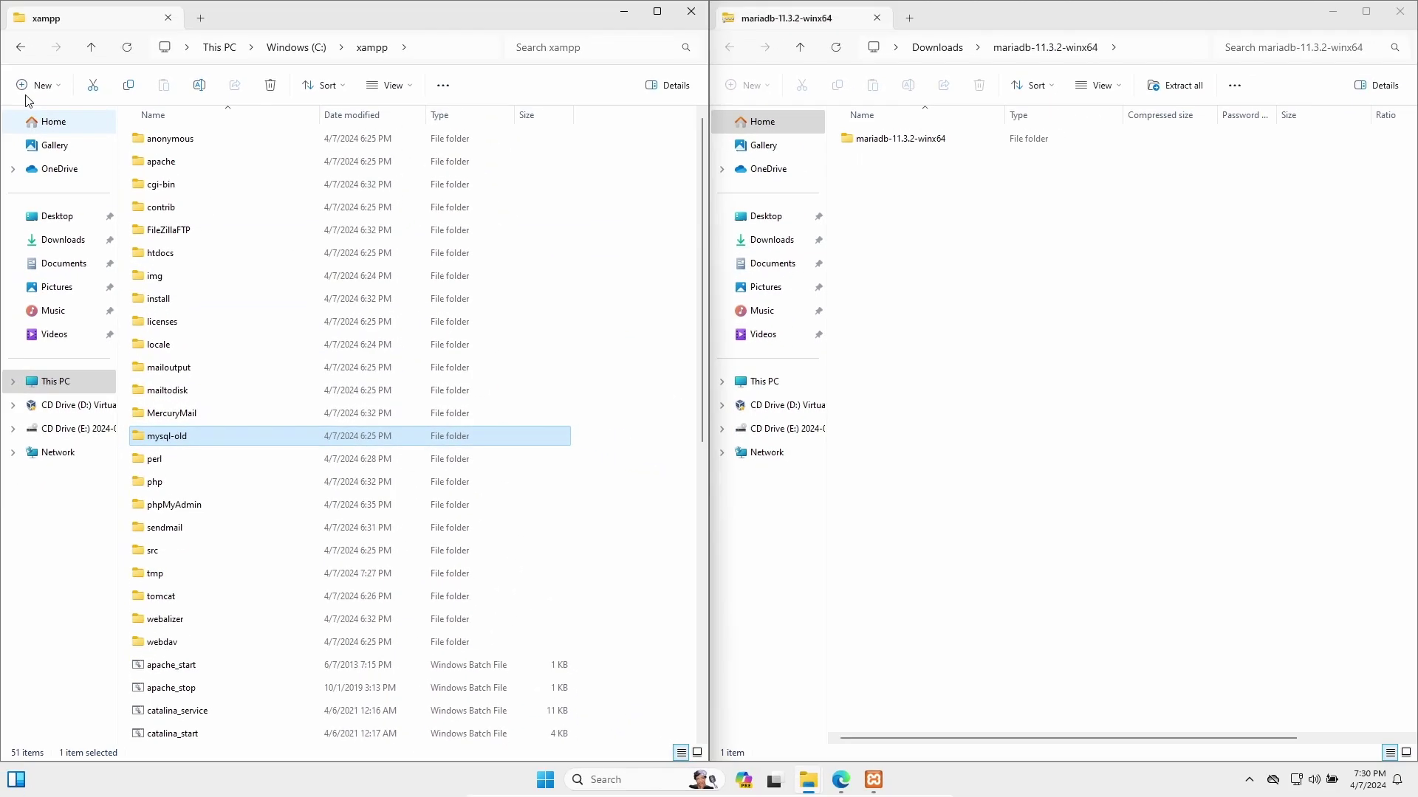
Create a new folder named mysql inside xampp and open it
left_click(37, 85)
left_click(47, 117)
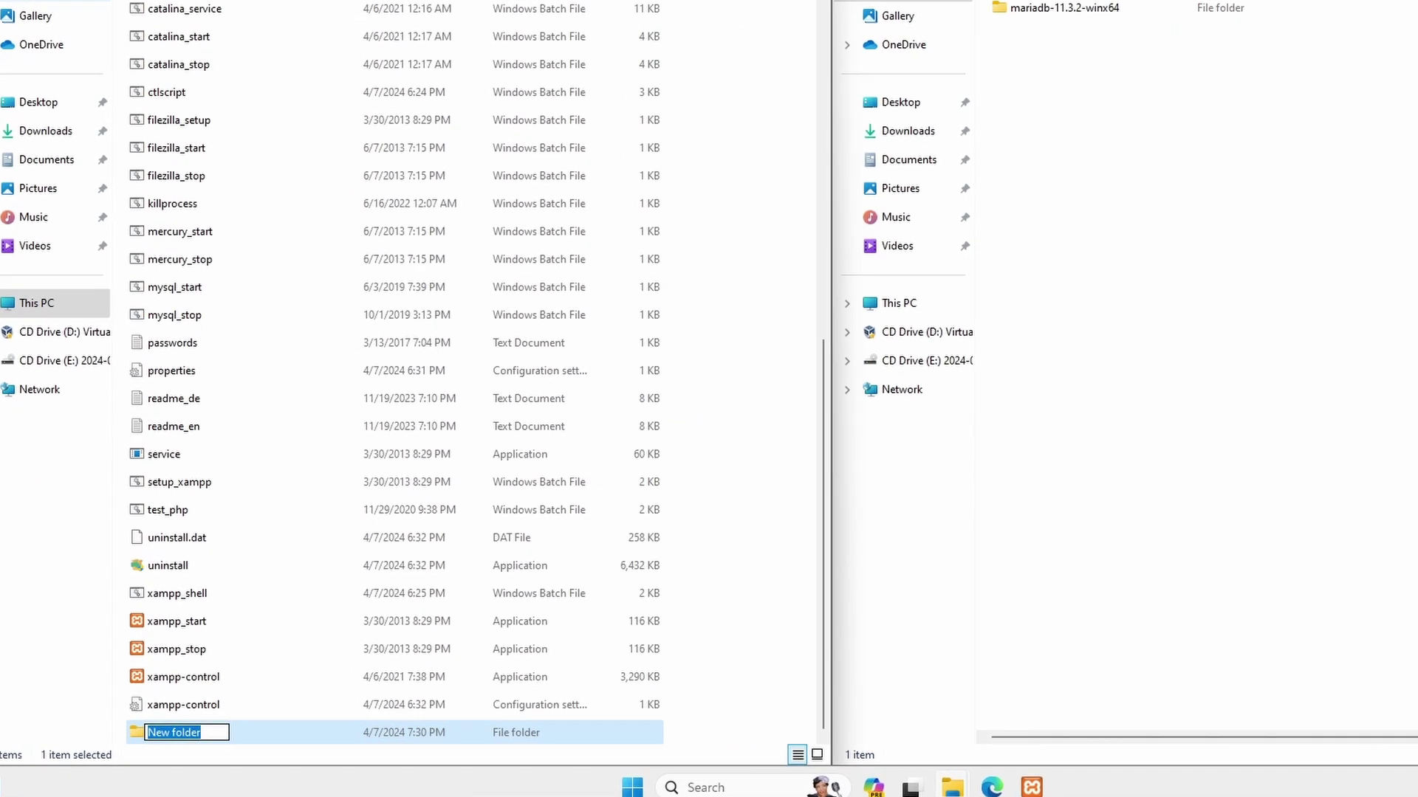
type("mysql")
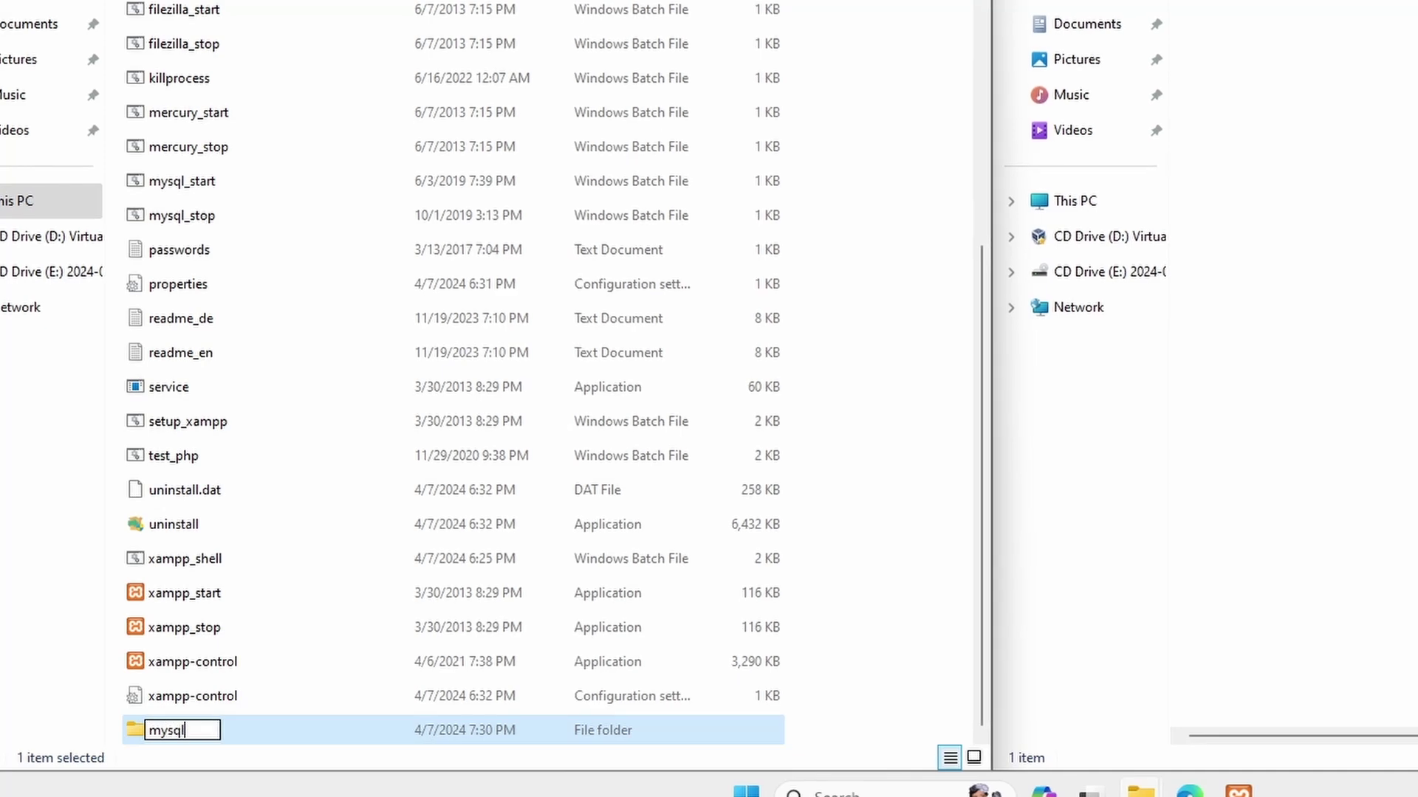
key("Return")
key("Return")
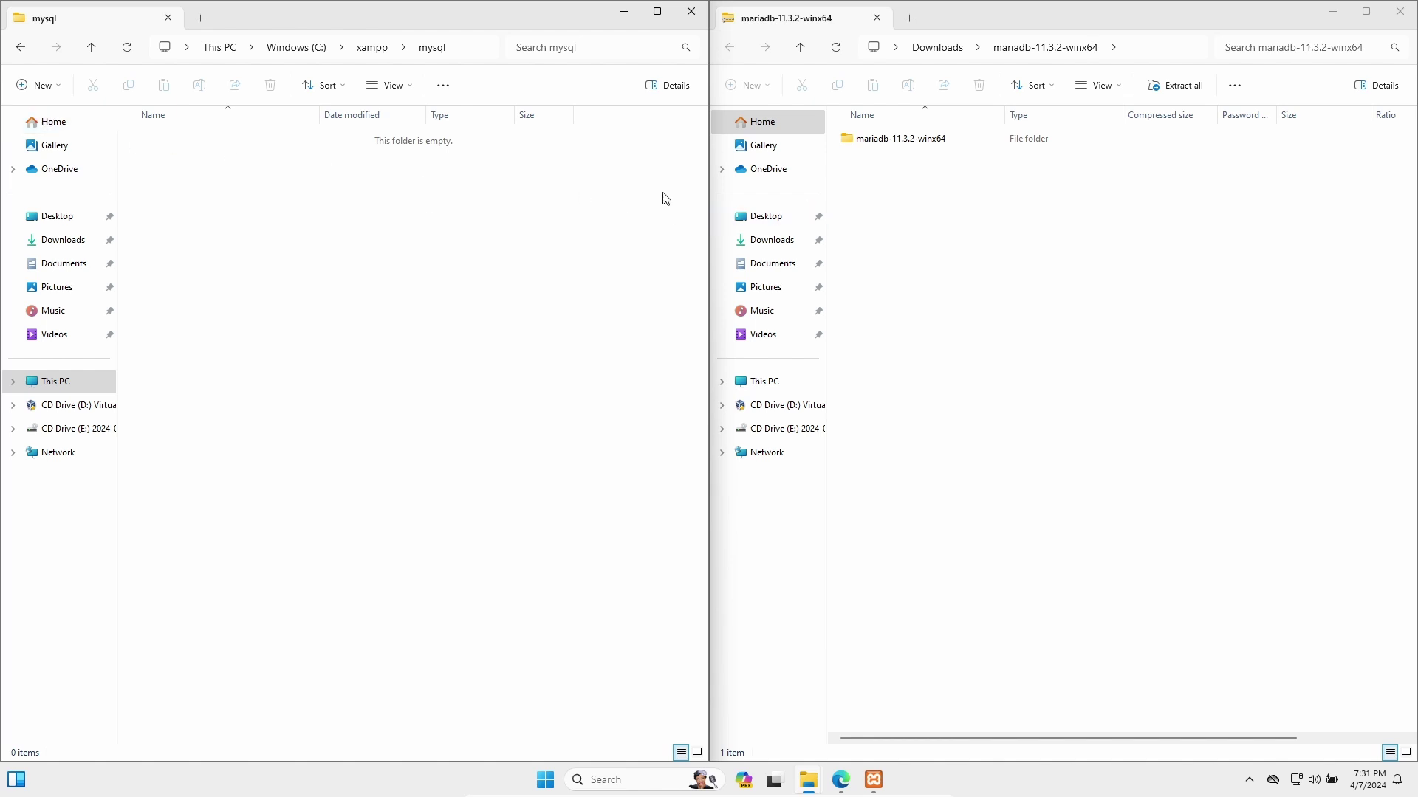
Copy all files and folders from the zip's mariadb-11.3.2-winx64 folder into the new xampp mysql folder
double_click(878, 142)
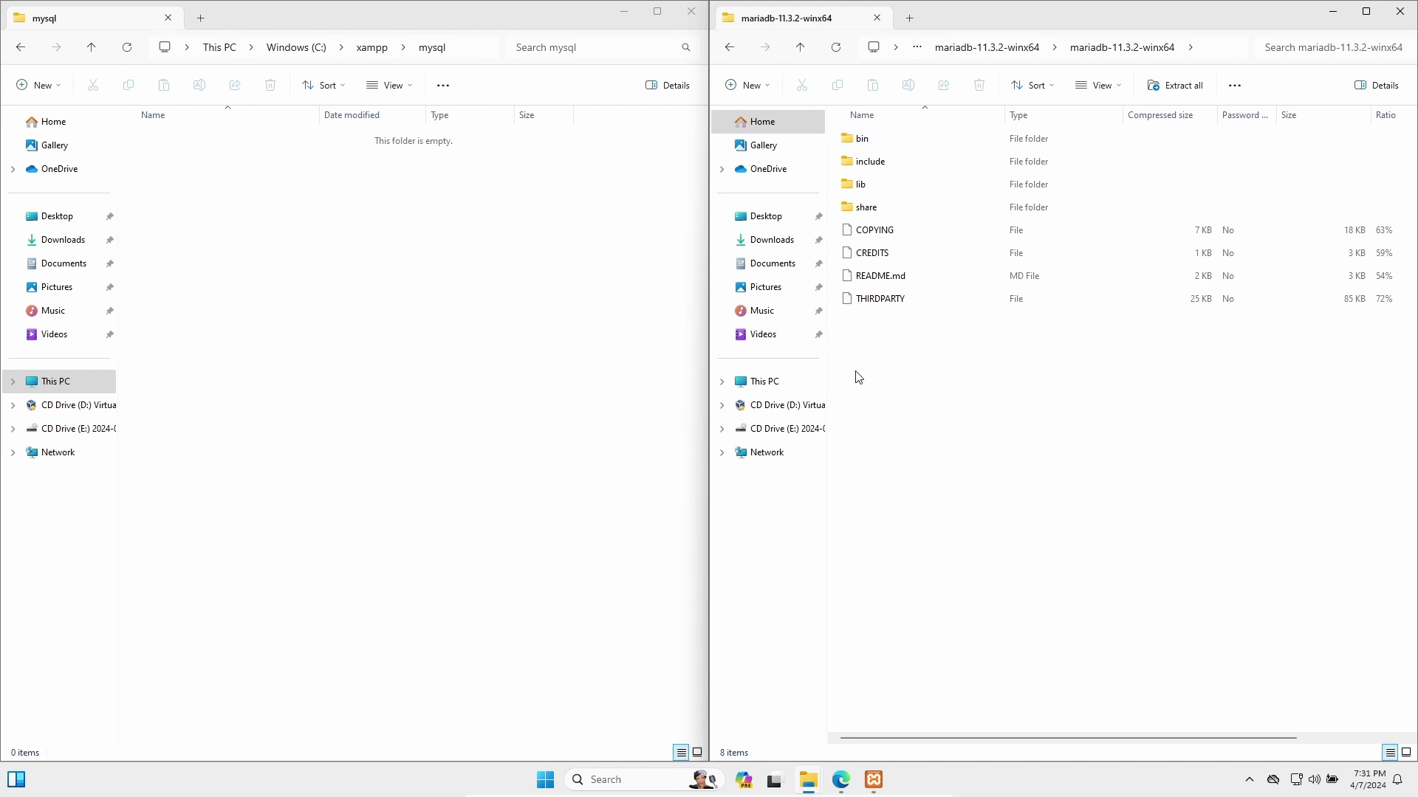
left_click_drag(889, 345, 864, 141)
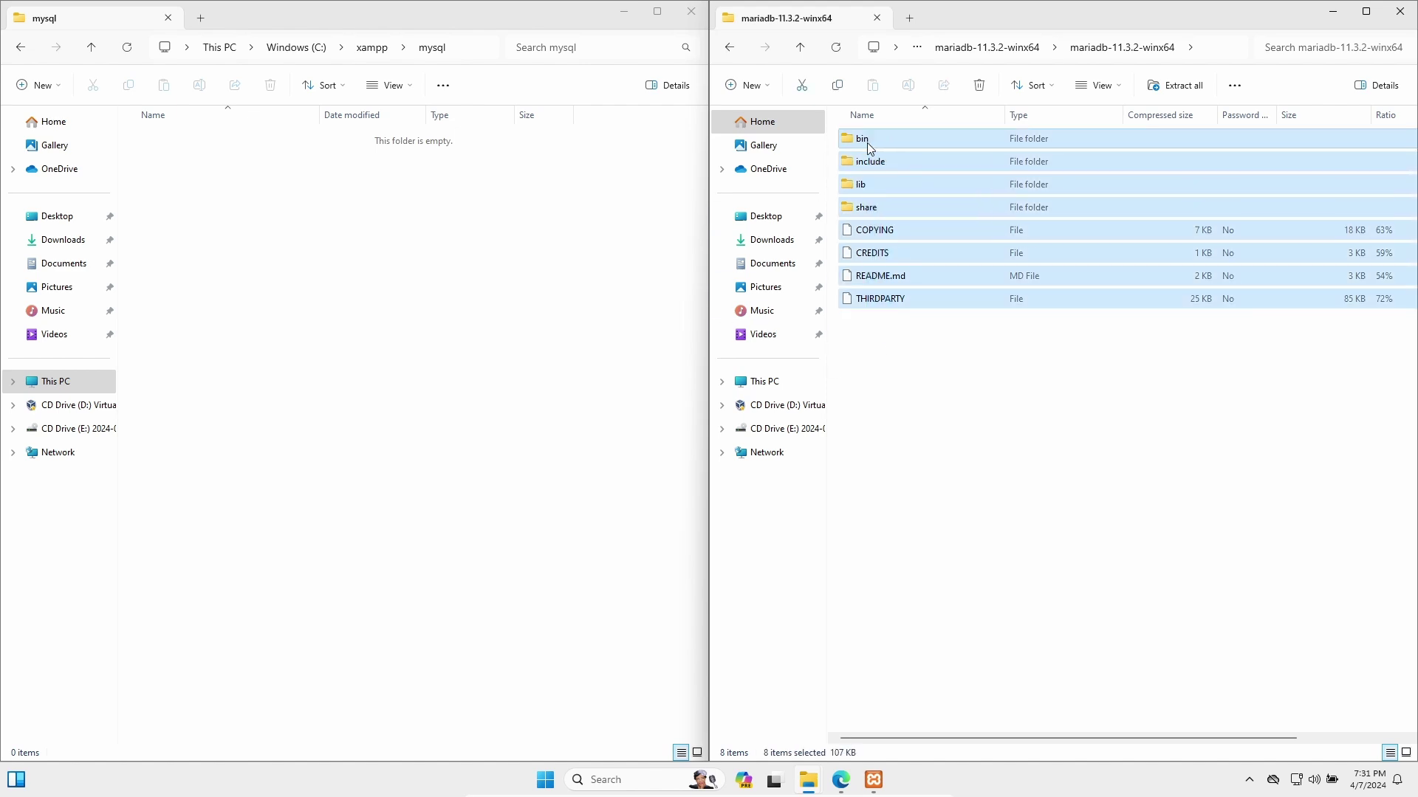
left_click(838, 87)
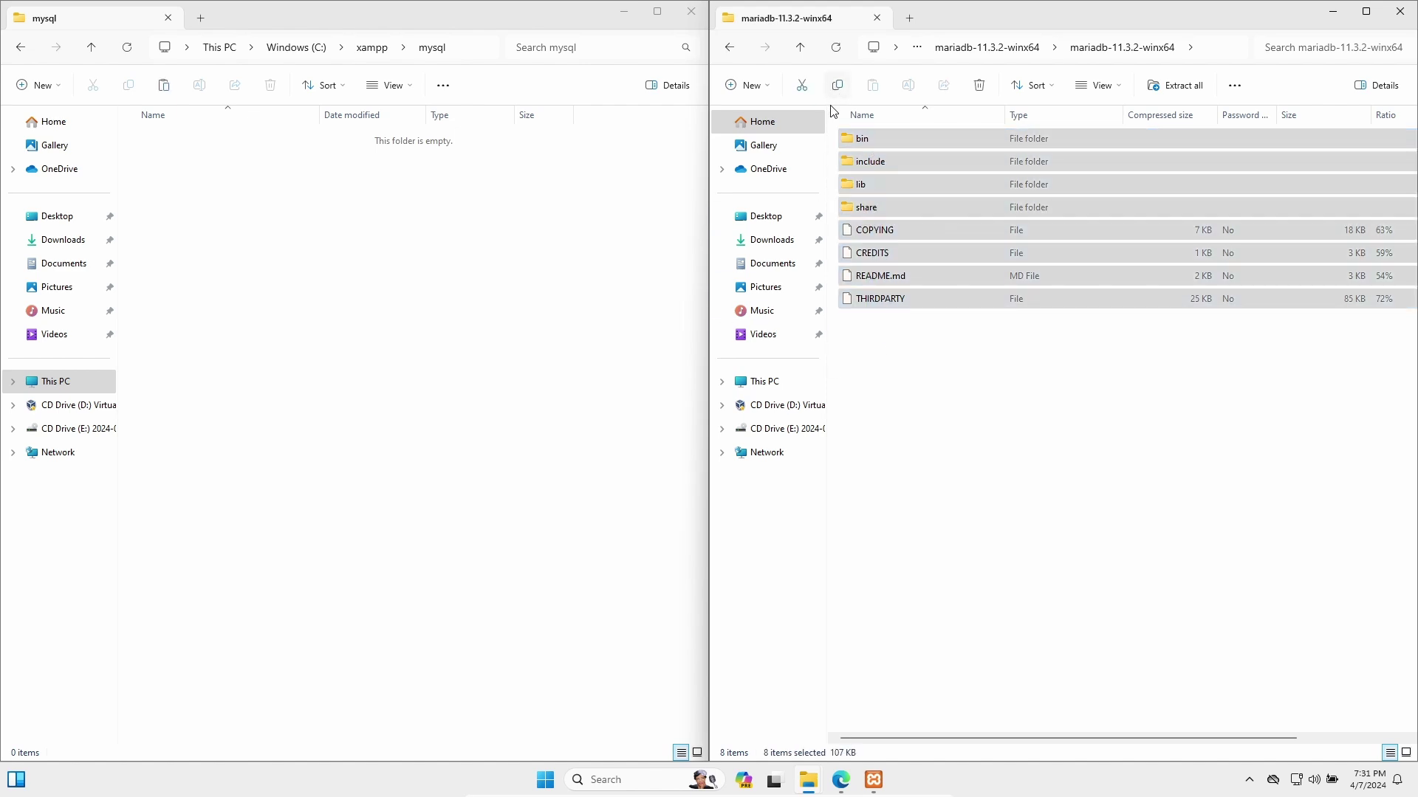
left_click(407, 254)
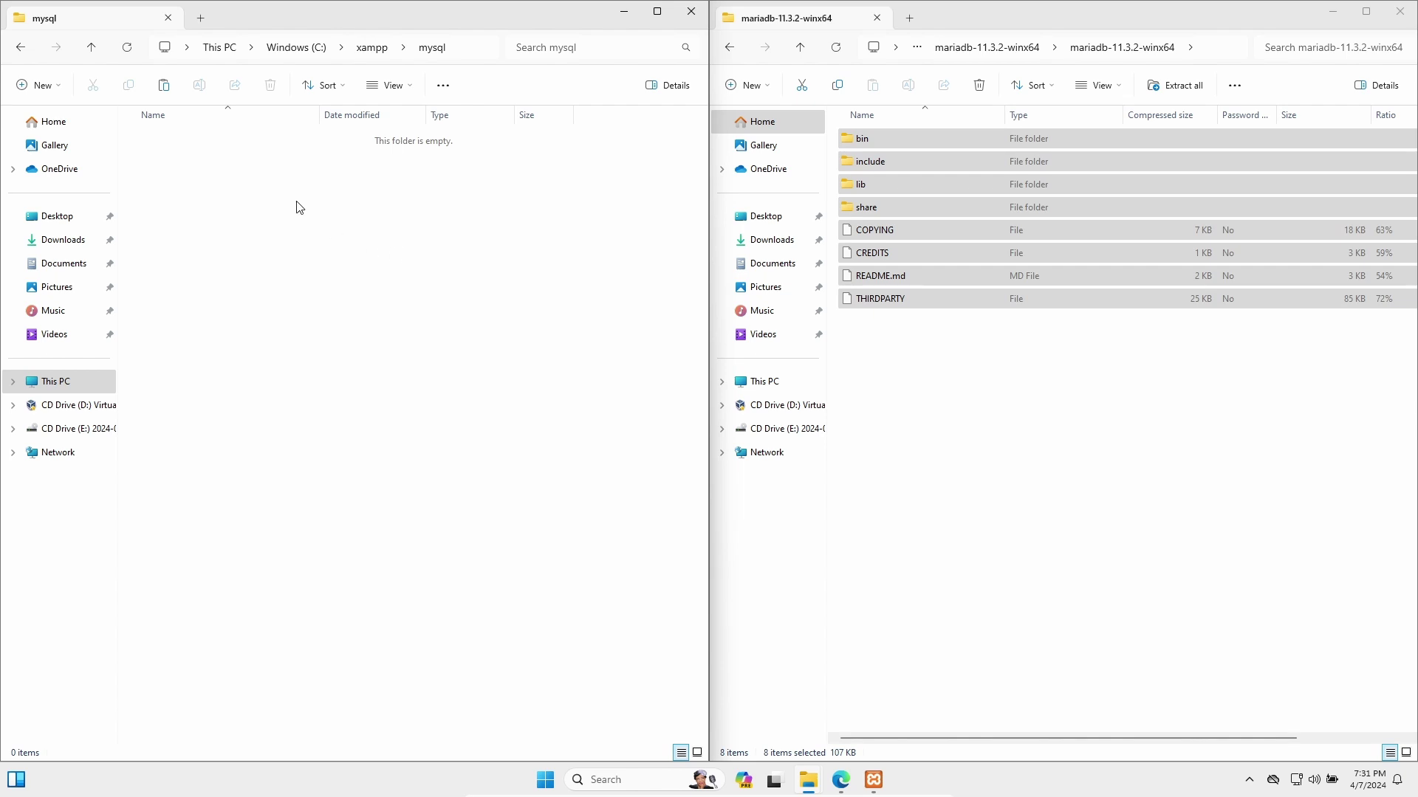
left_click(166, 87)
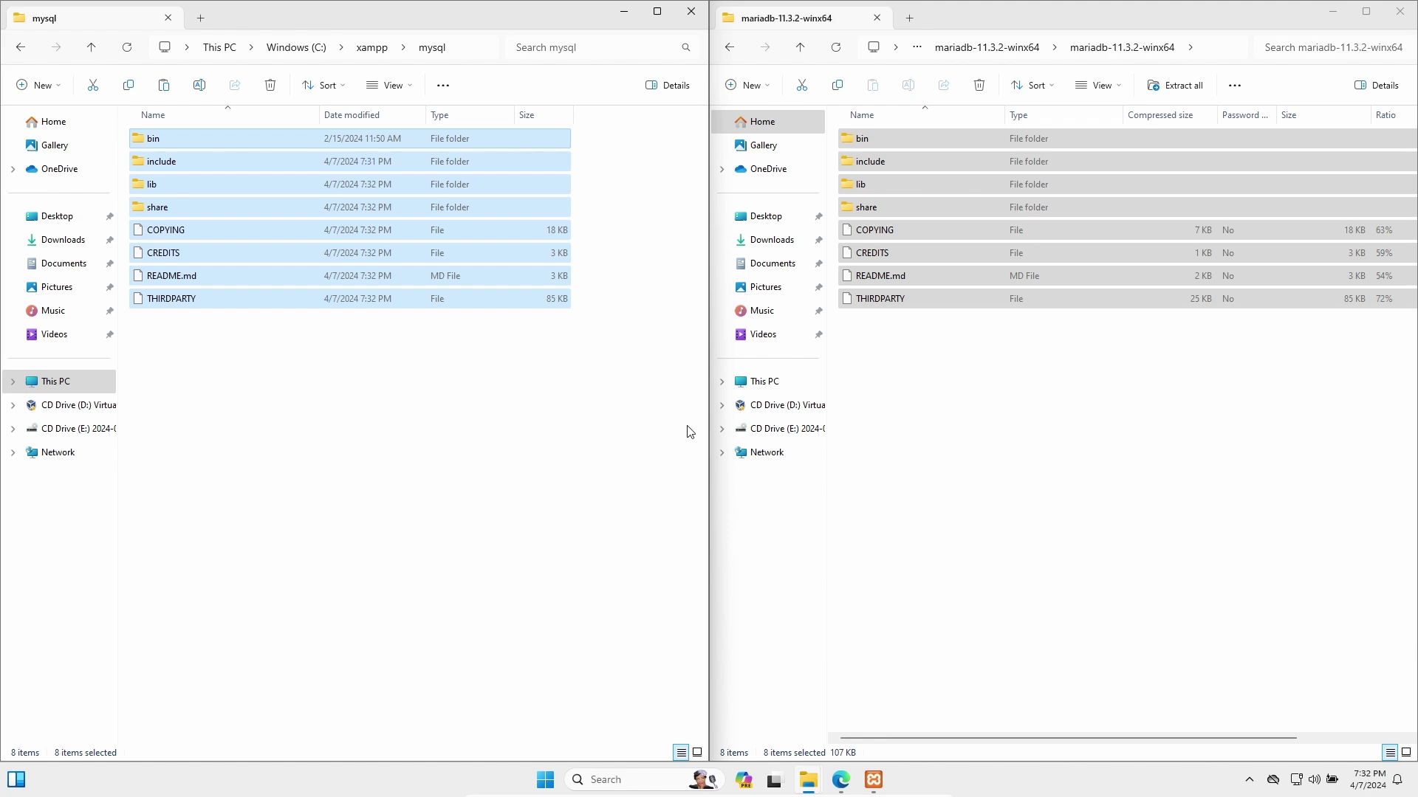
Browse to C:\xampp\mysql-old in the File Explorer window that shows the MariaDB zip contents
left_click(764, 383)
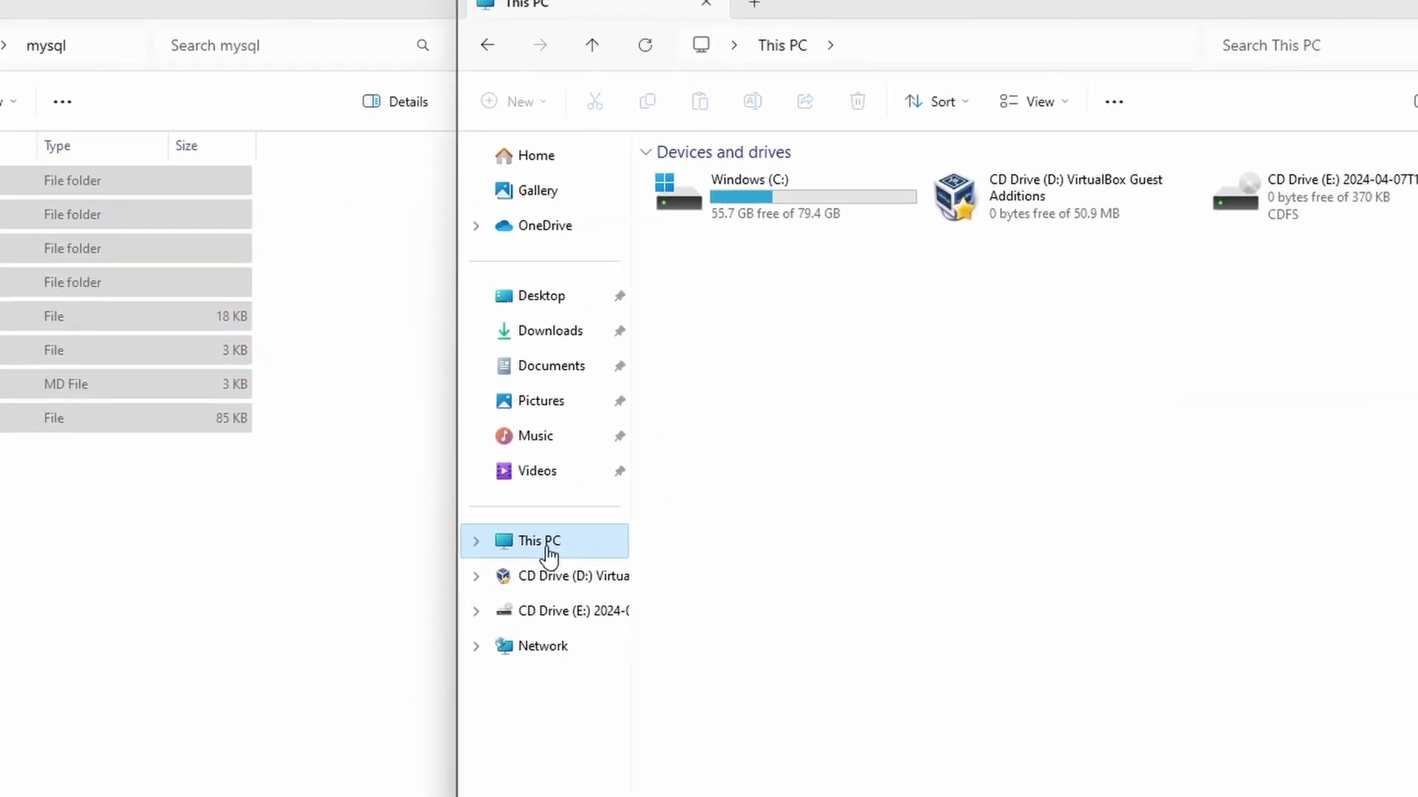
double_click(847, 190)
double_click(728, 343)
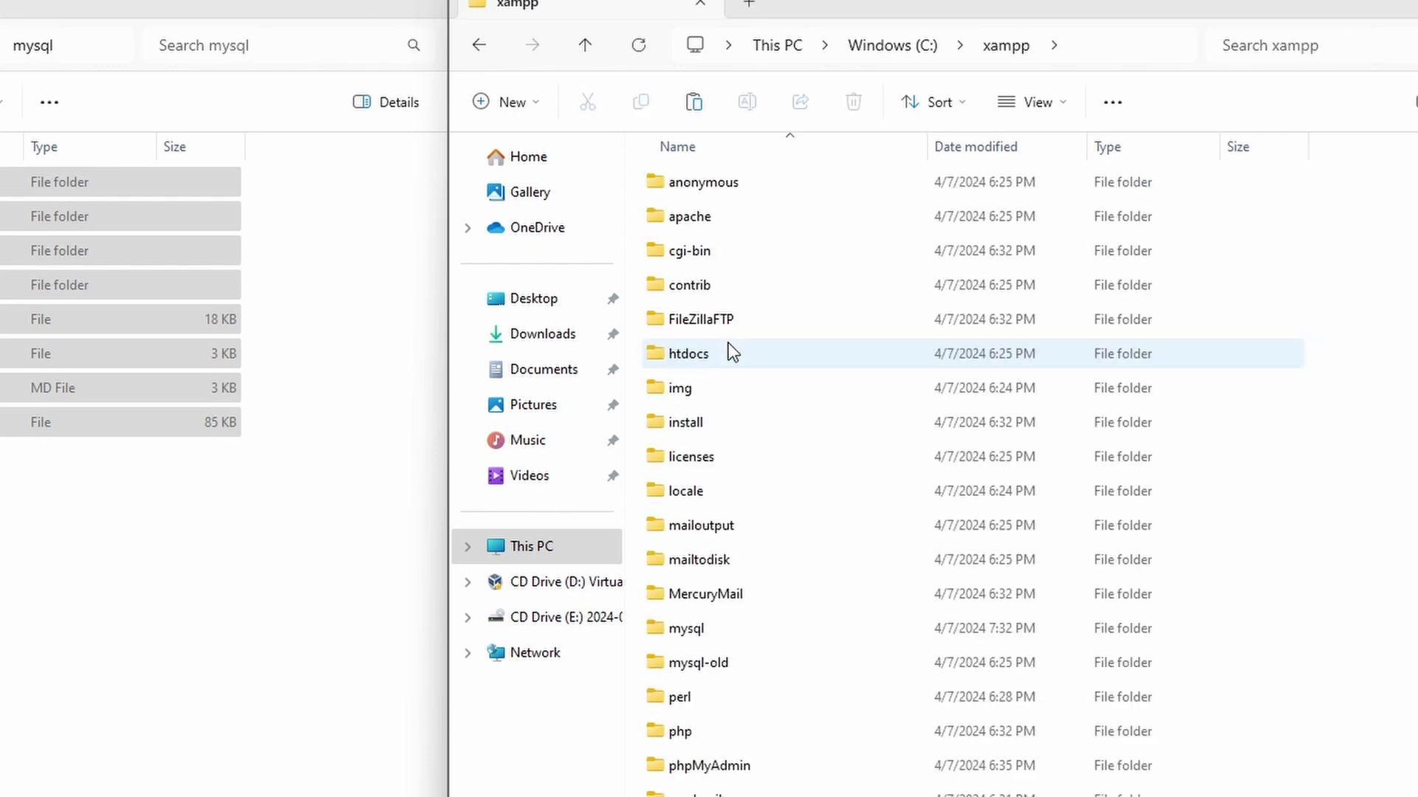
double_click(683, 661)
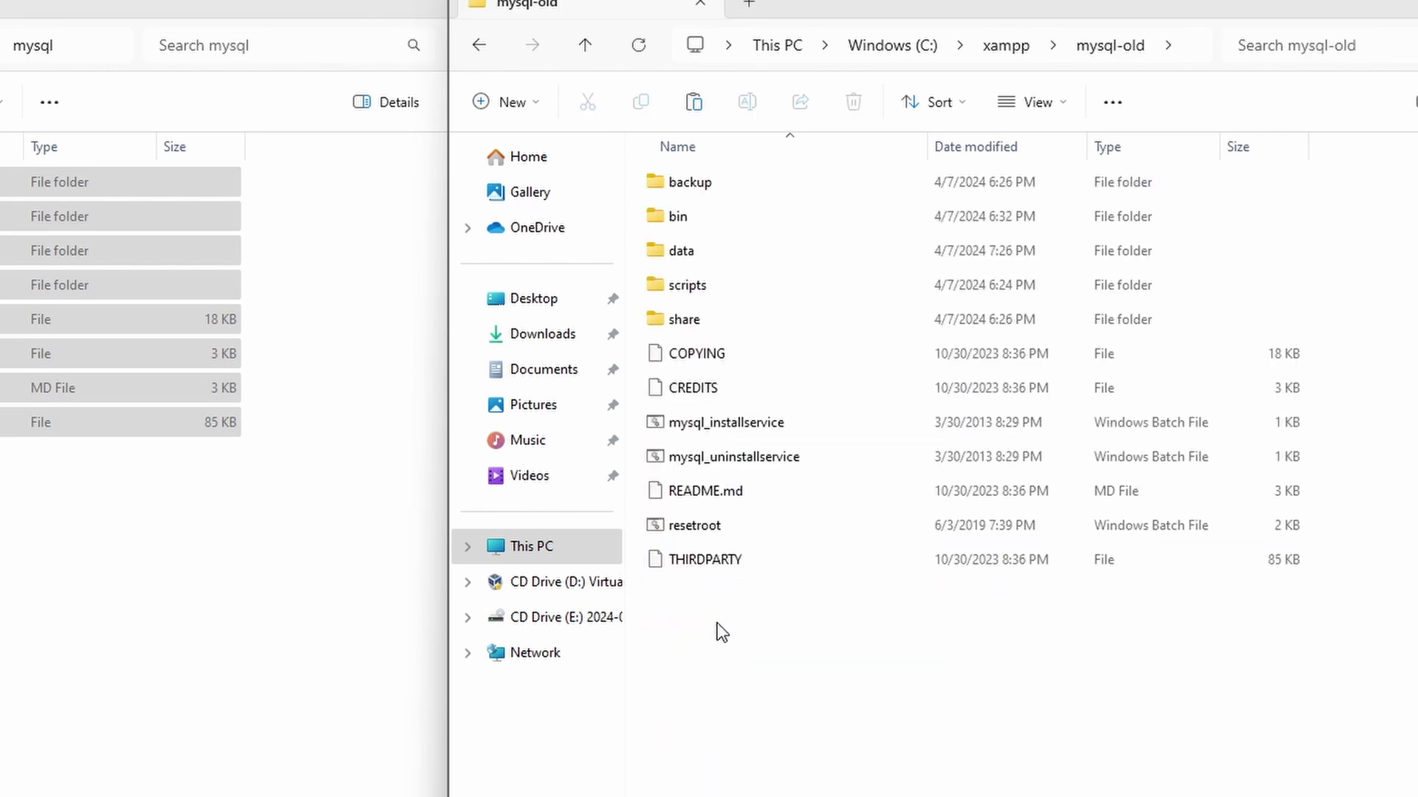
Turn on the display of file name extensions in File Explorer
left_click(1057, 113)
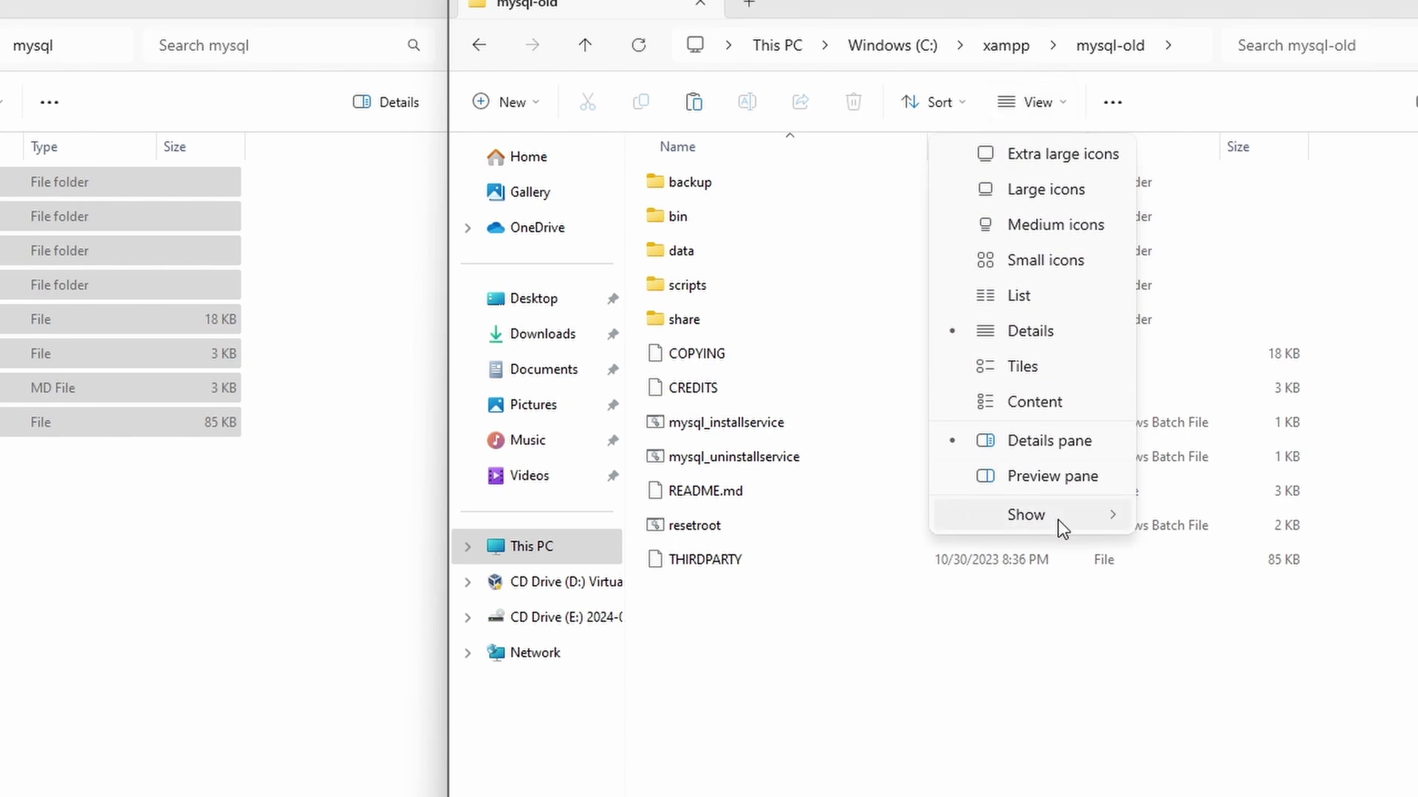
mouse_move(1075, 517)
left_click(1199, 639)
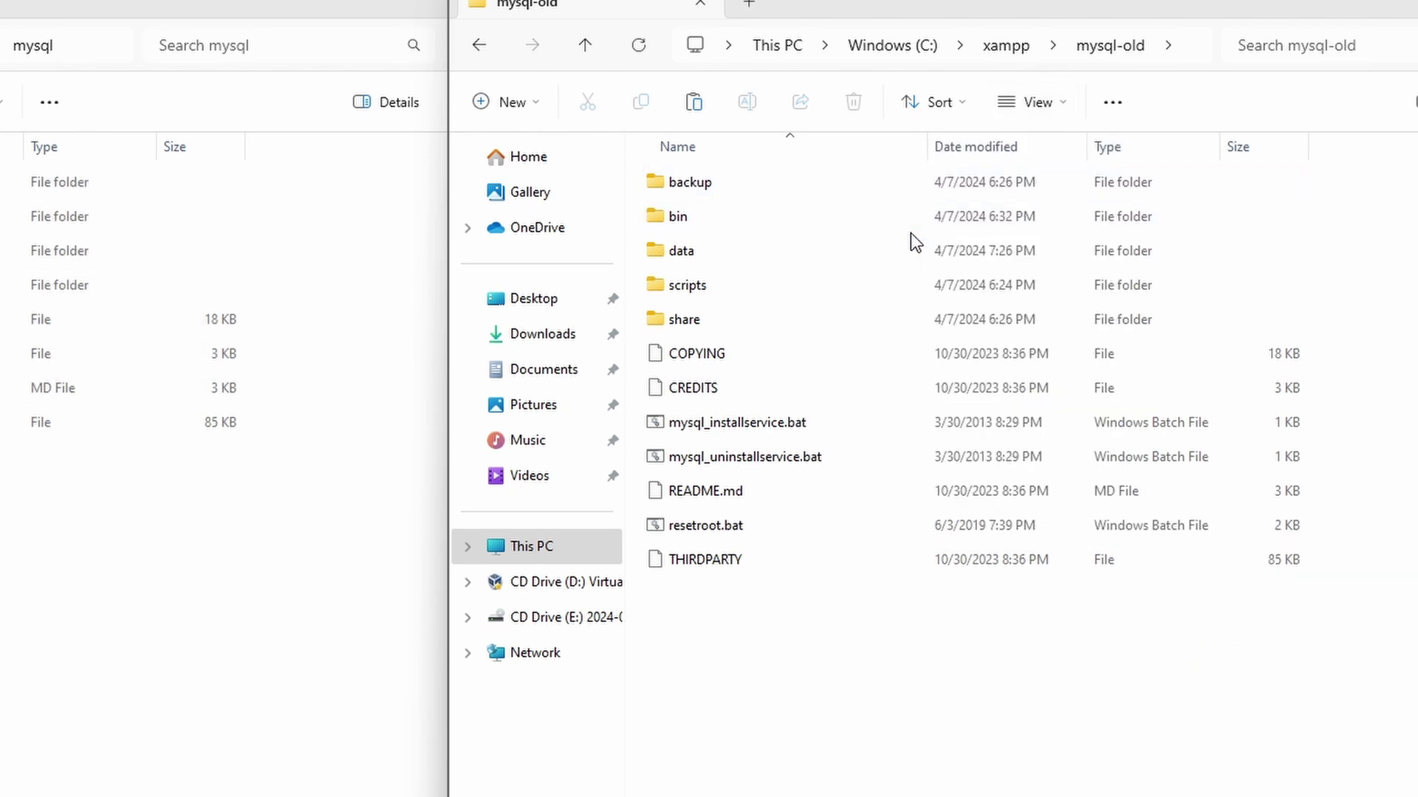
Copy backup, scripts, mysql_installservice.bat, mysql_uninstallservice.bat and resetroot.bat from mysql-old into the new xampp mysql folder
left_click(803, 433)
left_click(786, 456, "ctrl")
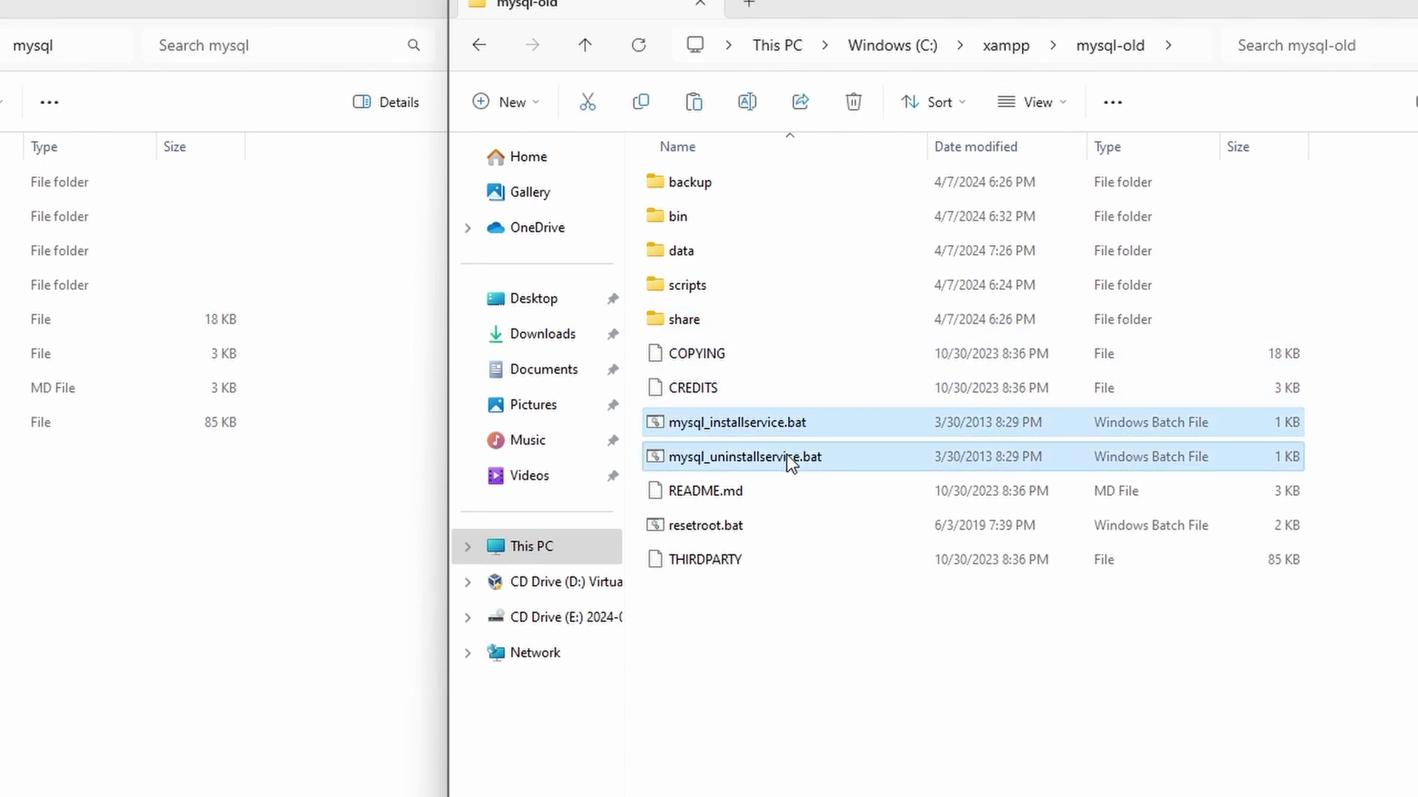
left_click(698, 524, "ctrl")
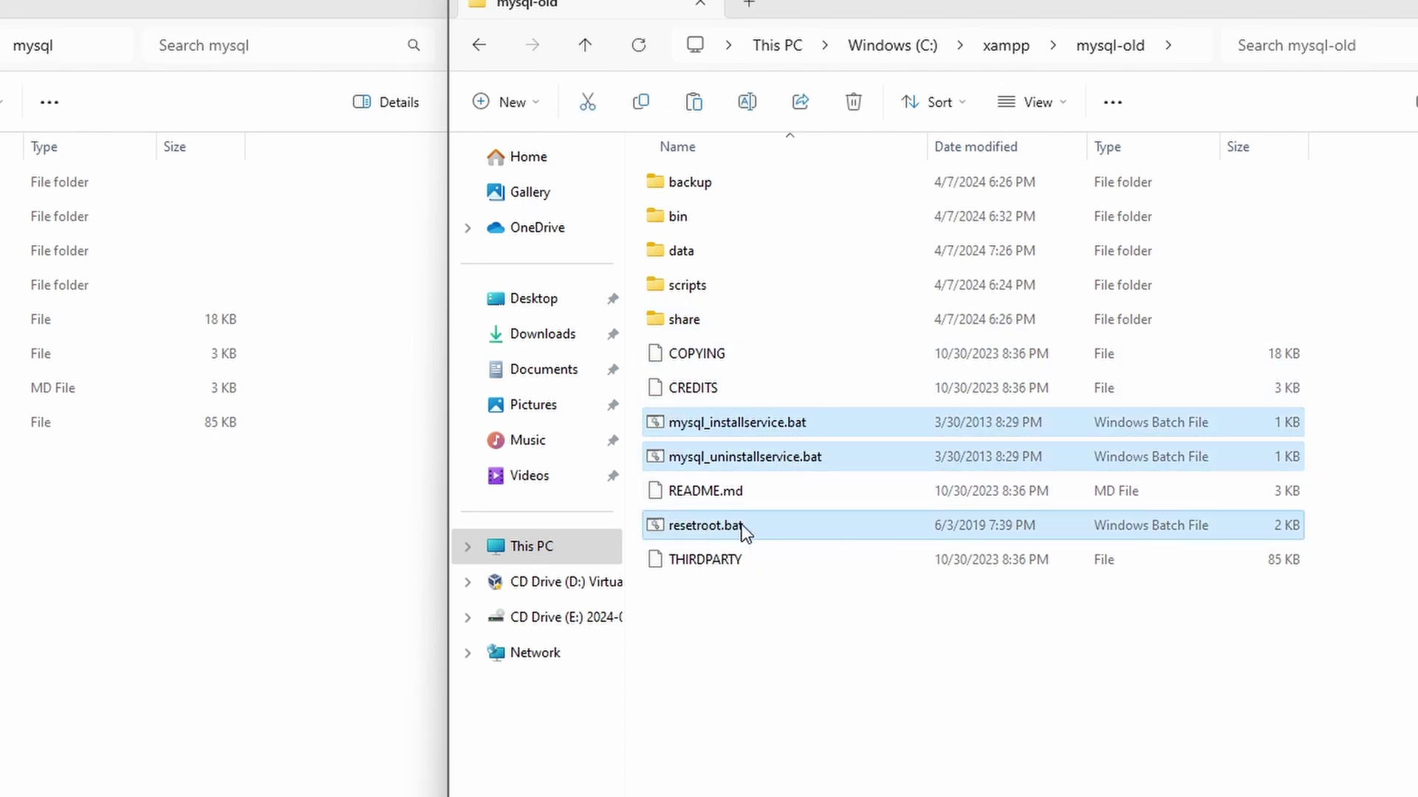
left_click(739, 186, "ctrl")
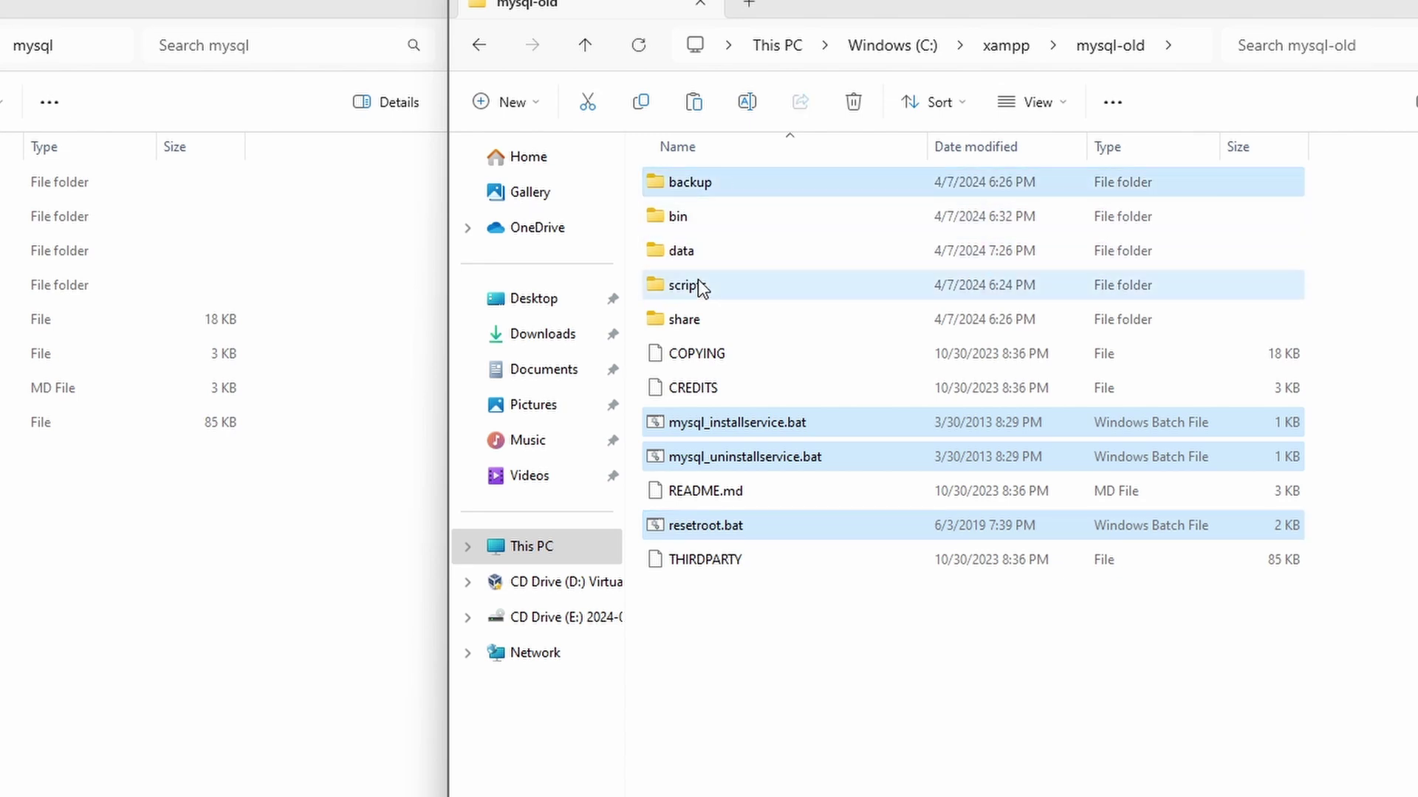
left_click(699, 285, "ctrl")
right_click(717, 188)
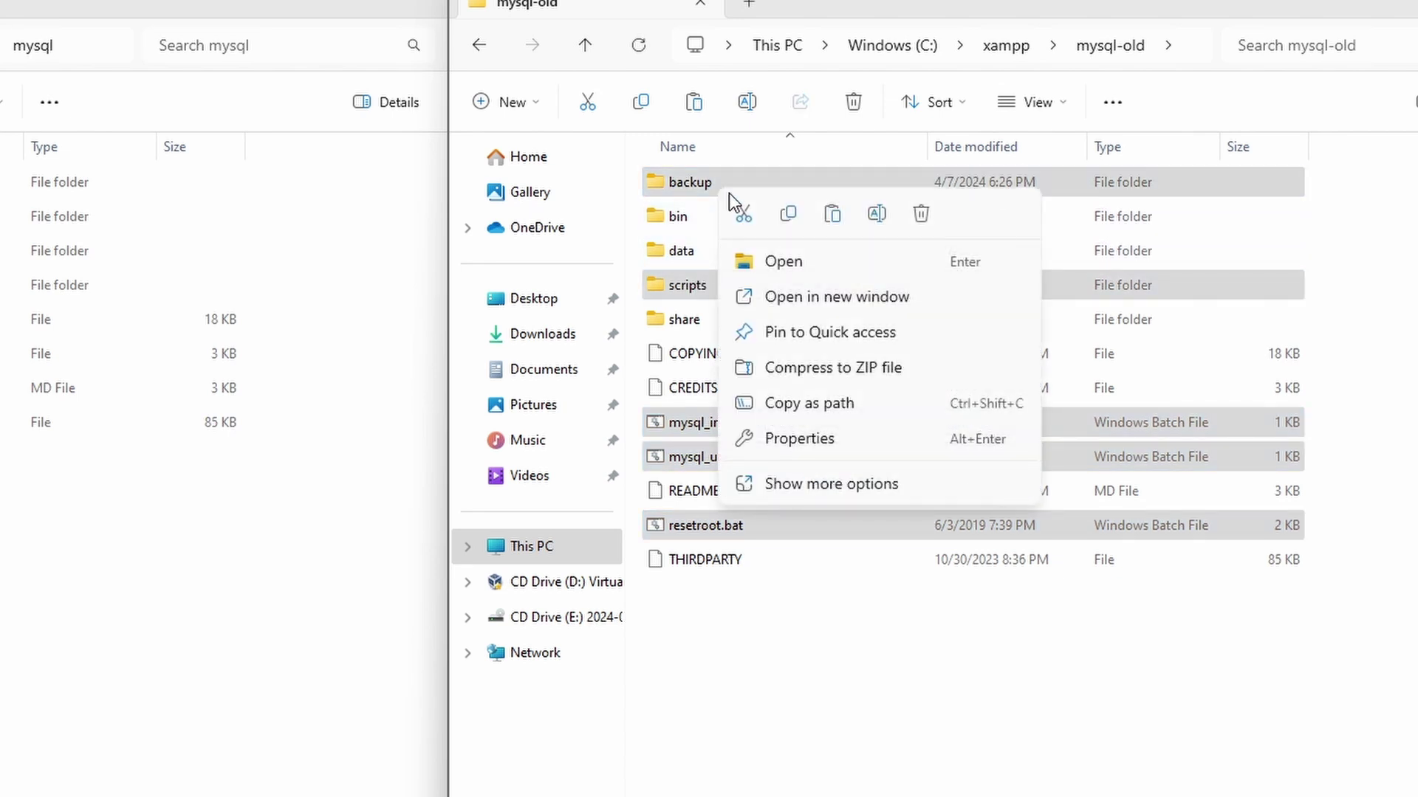
left_click(788, 214)
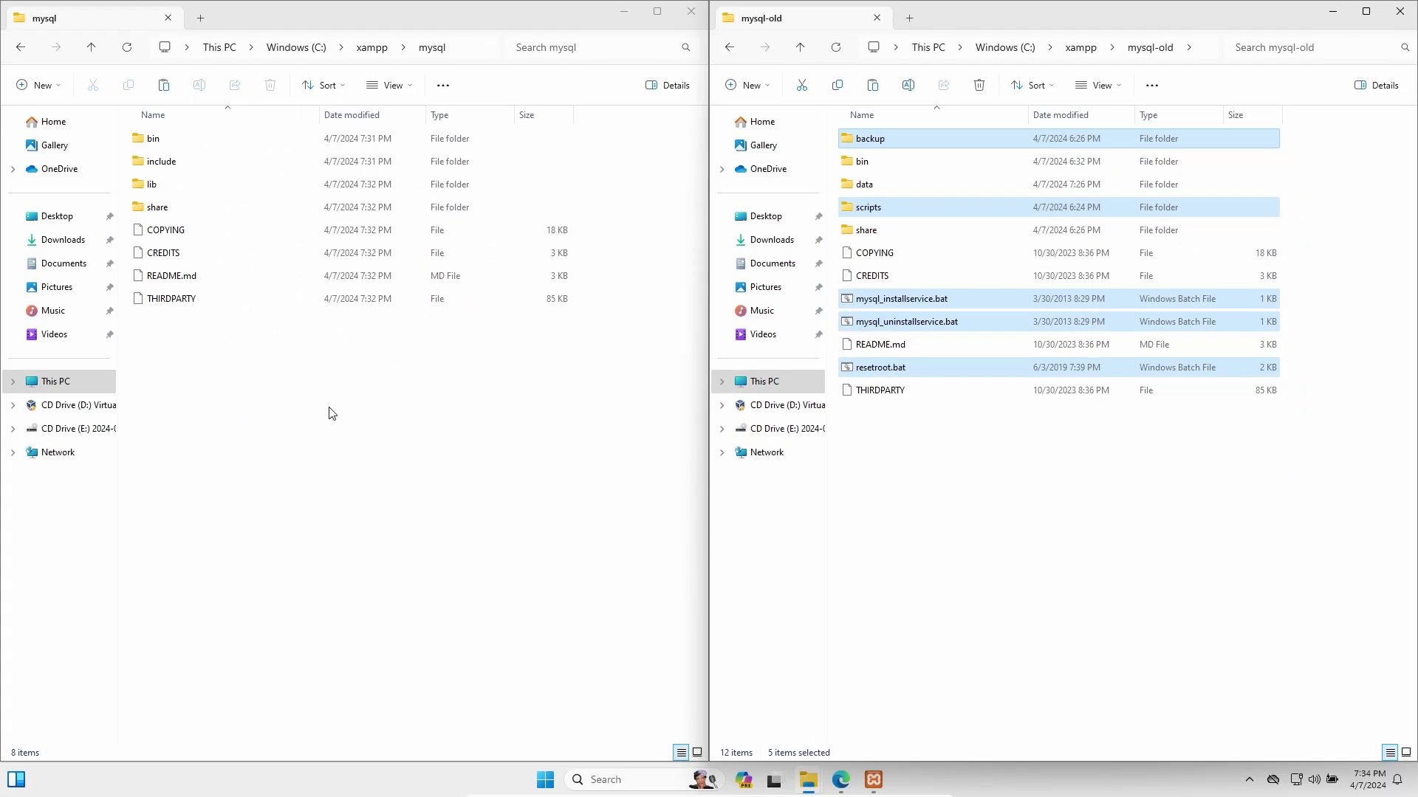
left_click(329, 412)
key("ctrl+v")
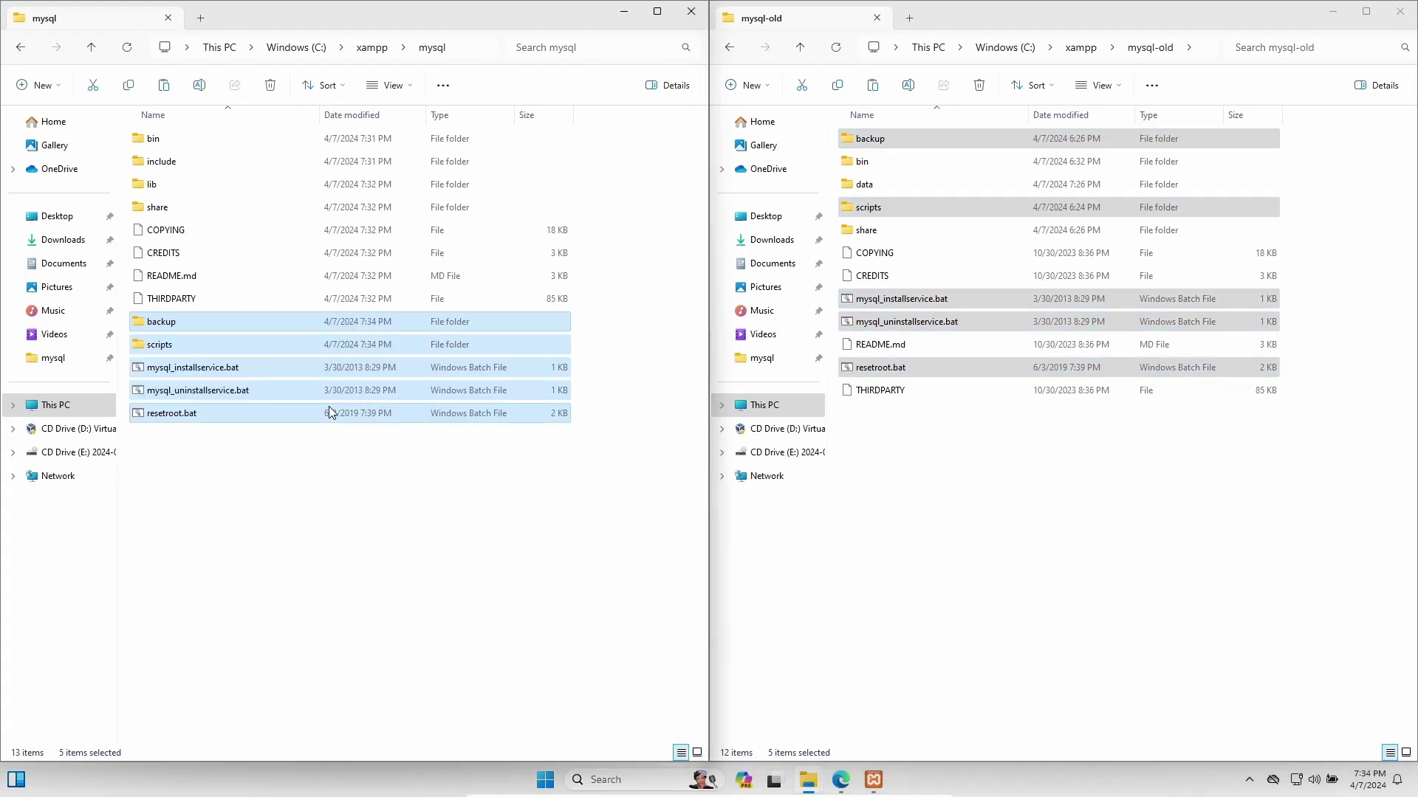
Copy my.ini from the mysql-old bin folder into the new mysql bin folder
double_click(275, 139)
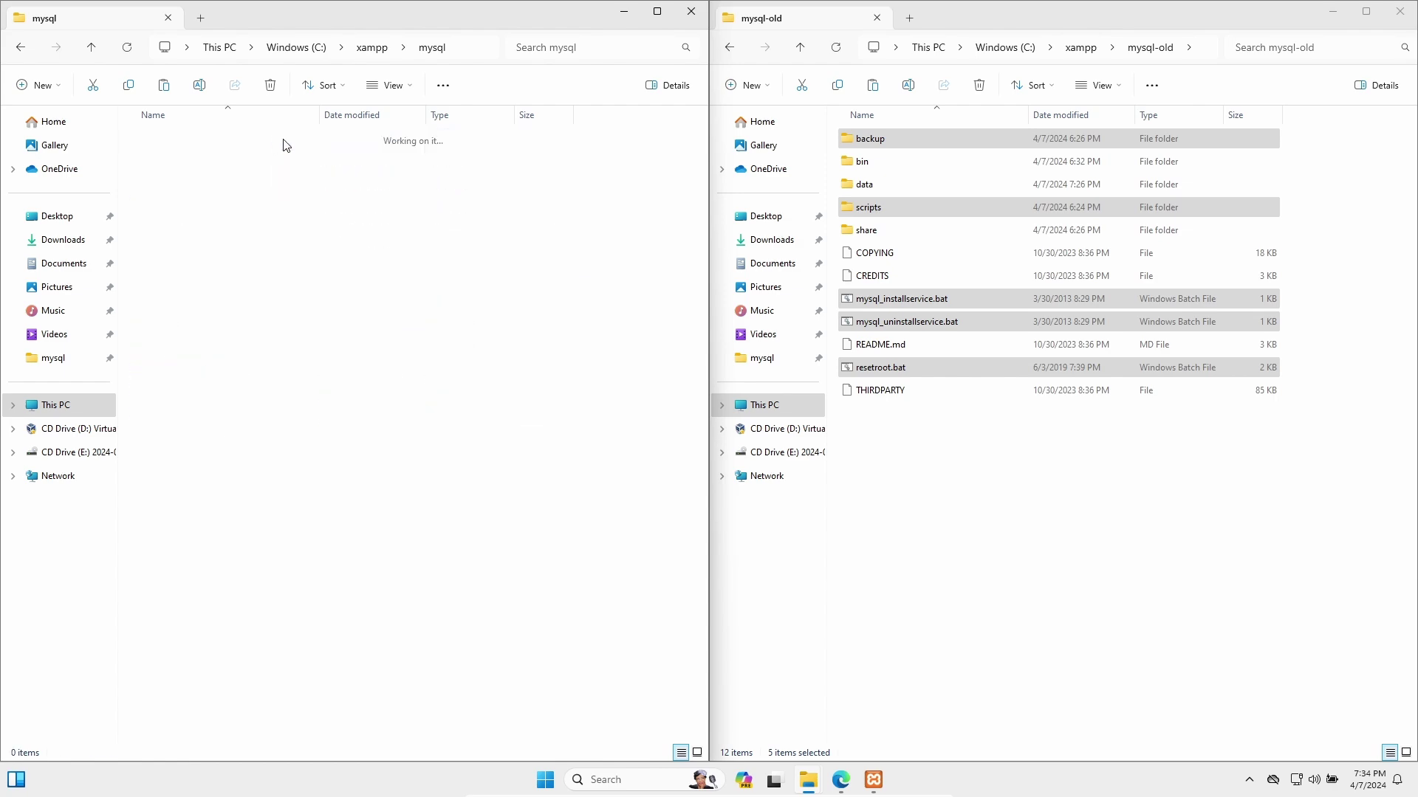
double_click(873, 169)
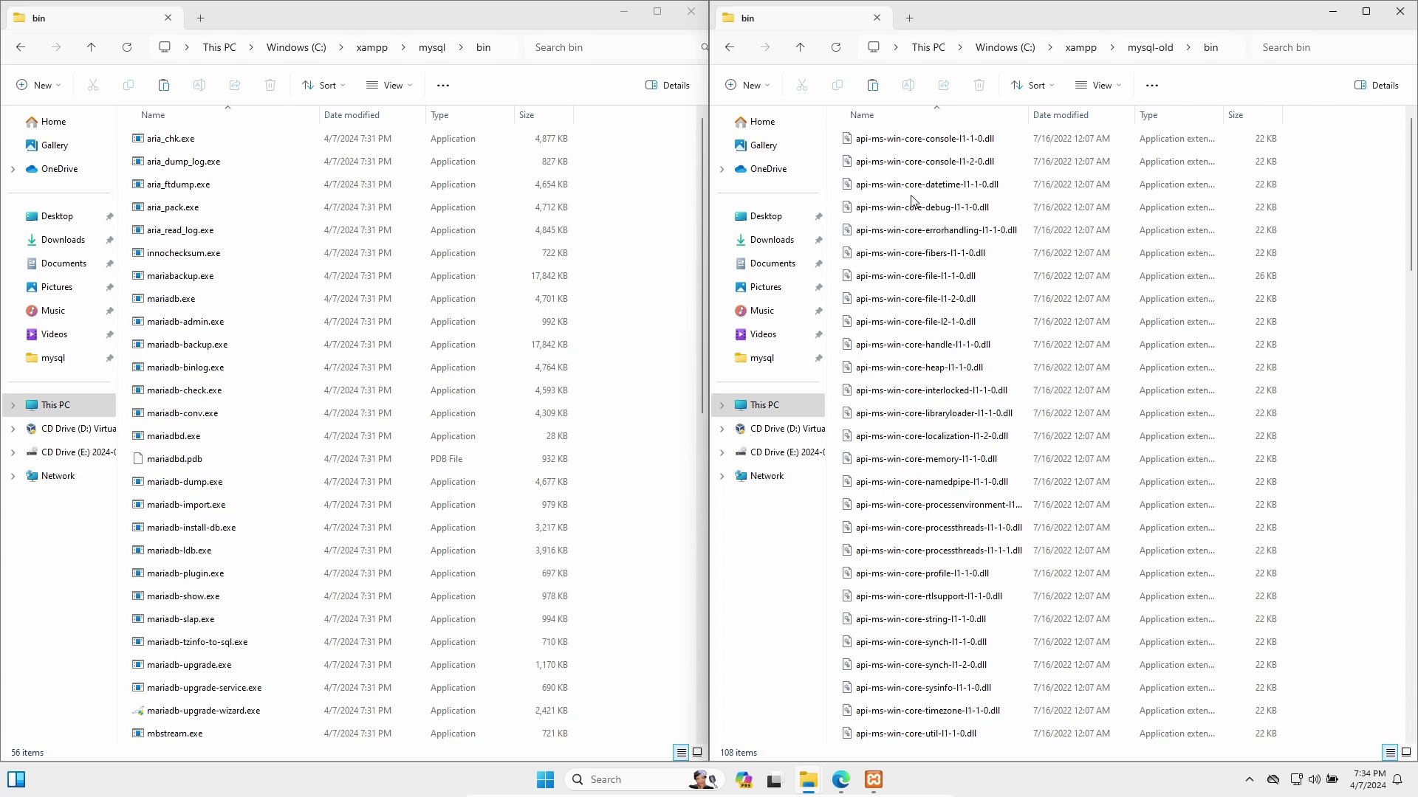
type("my")
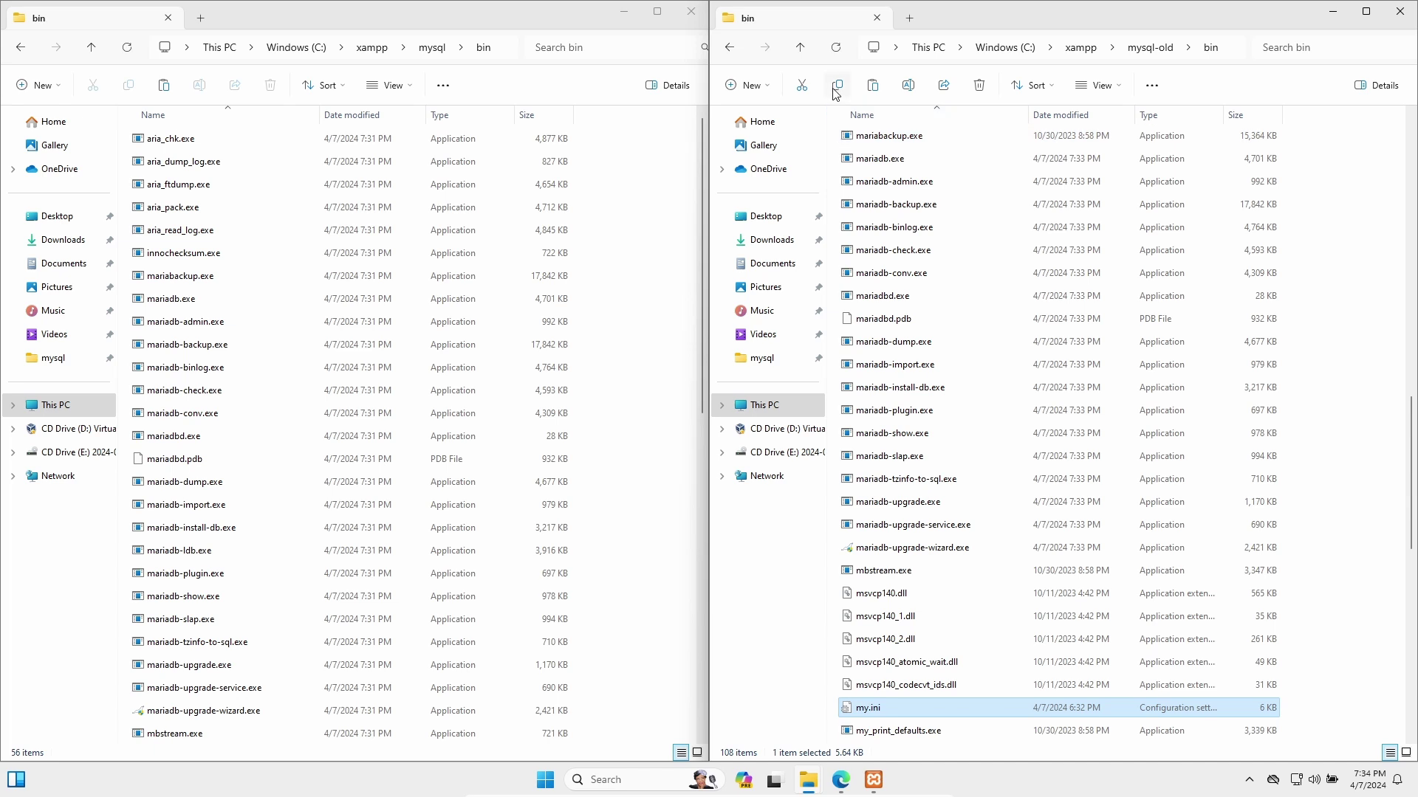
left_click(837, 87)
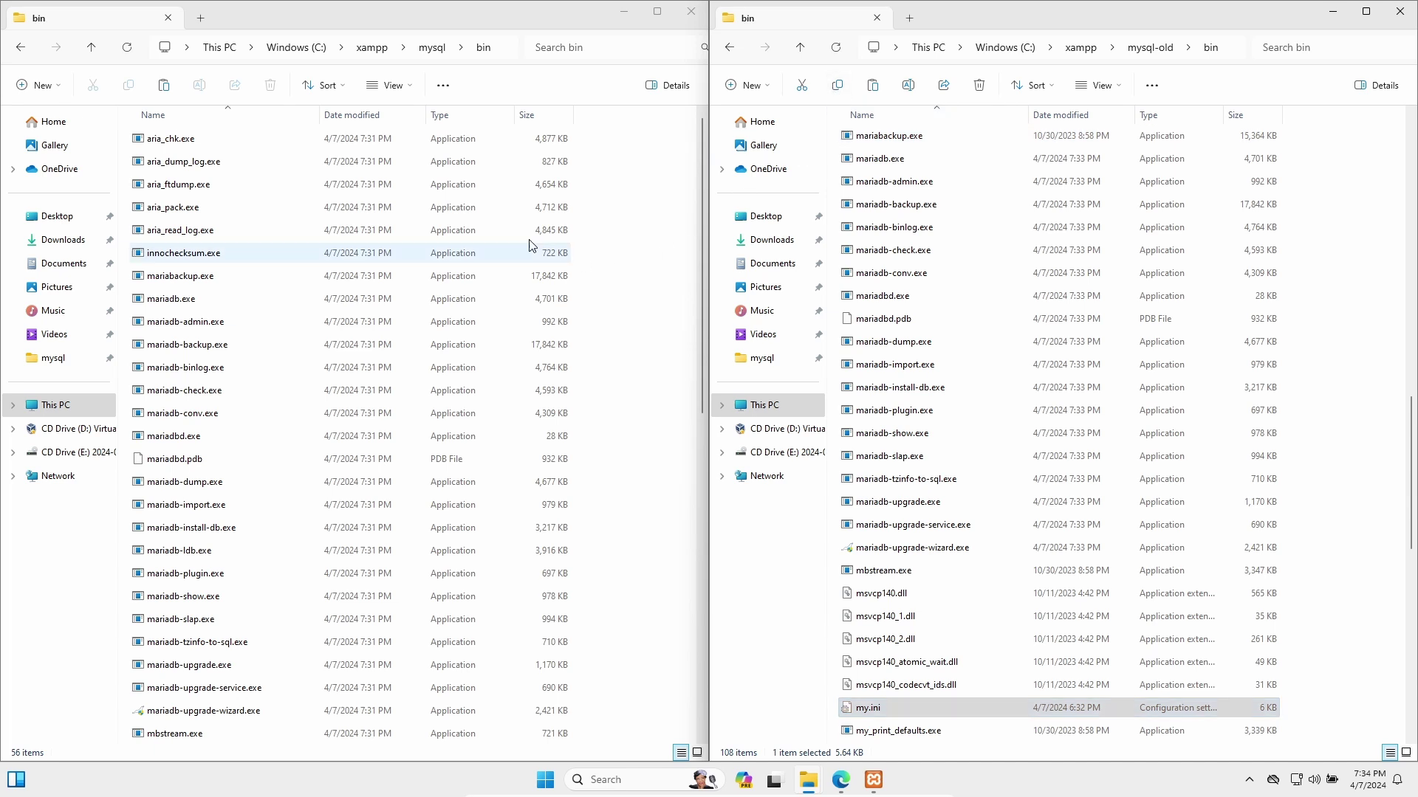
left_click(164, 86)
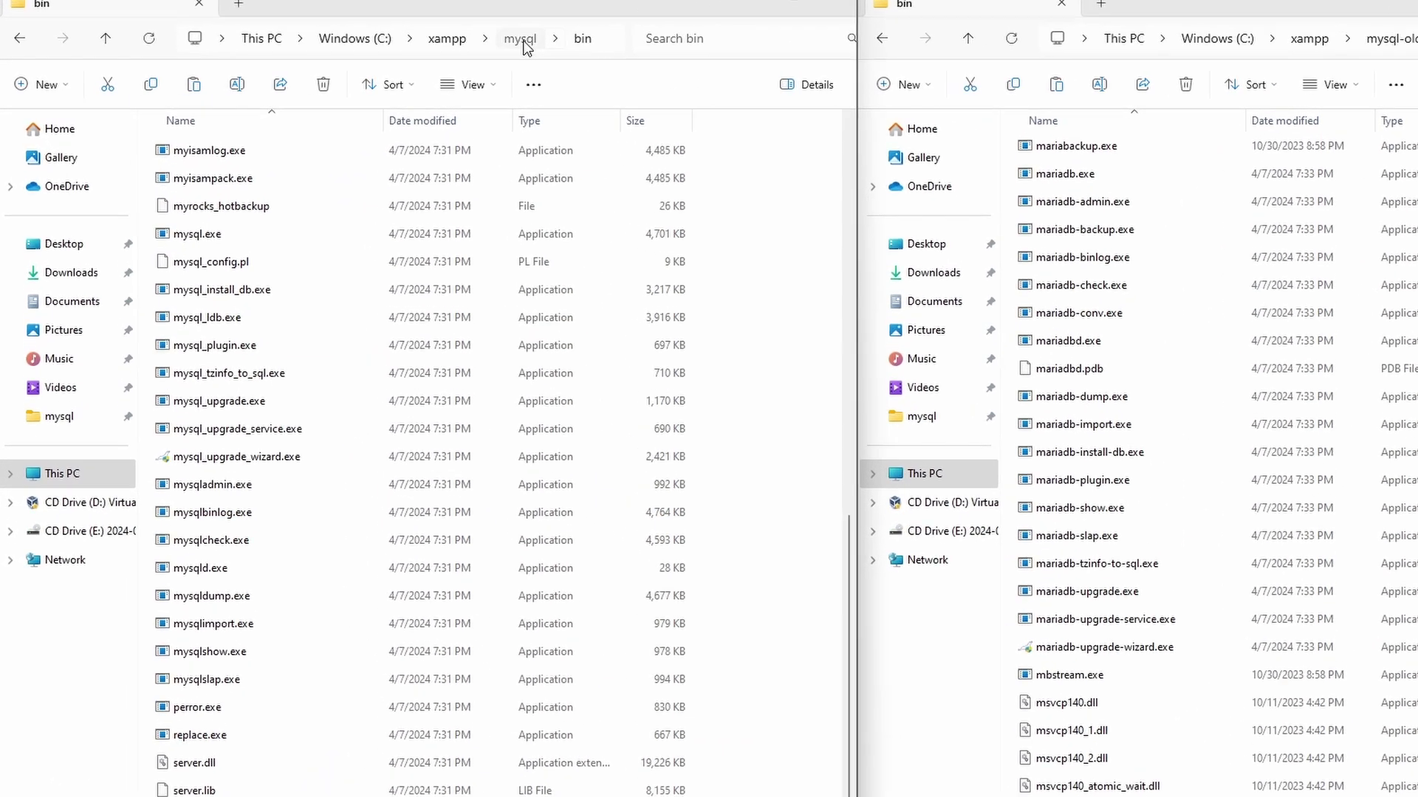
Create a folder named data inside the new xampp mysql folder and open it
left_click(434, 48)
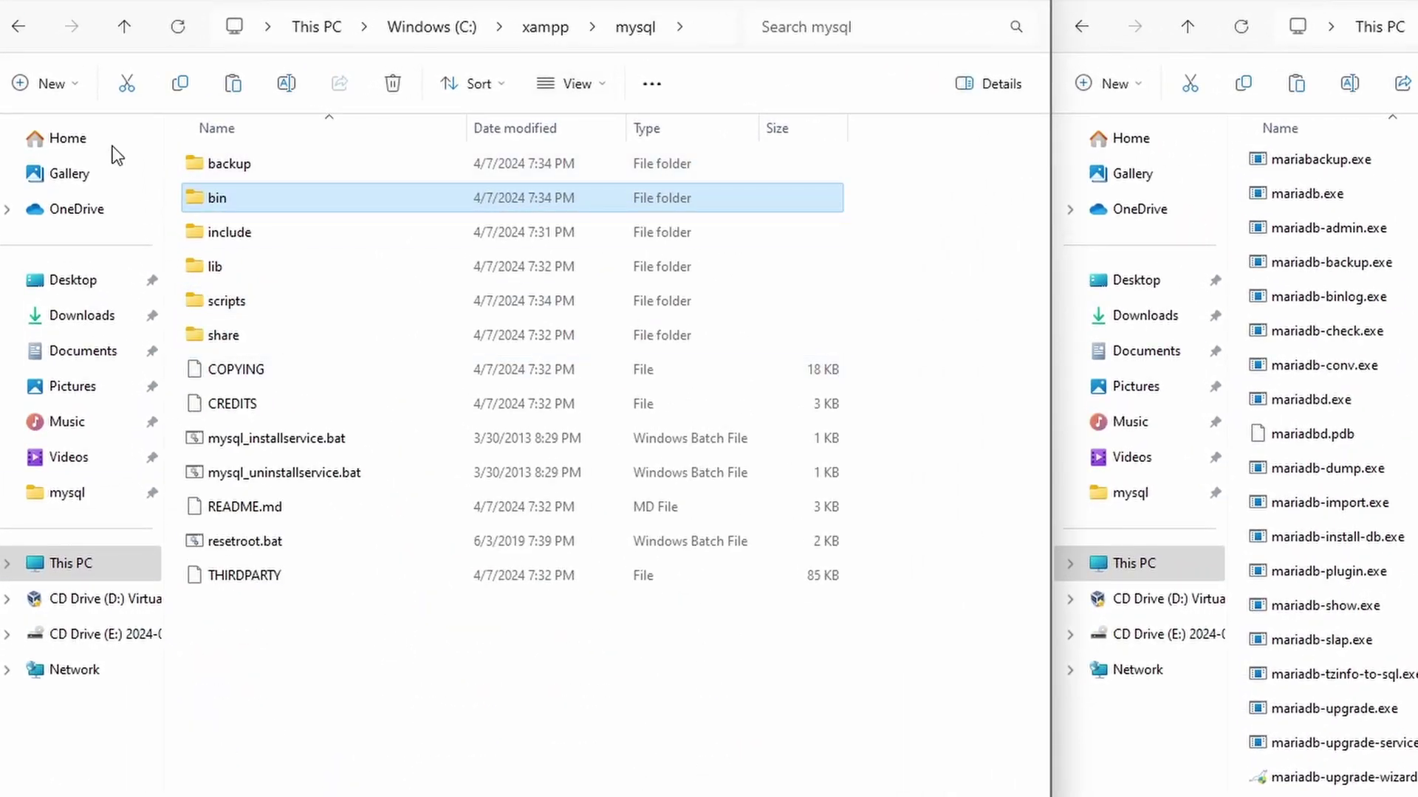
left_click(62, 83)
left_click(69, 135)
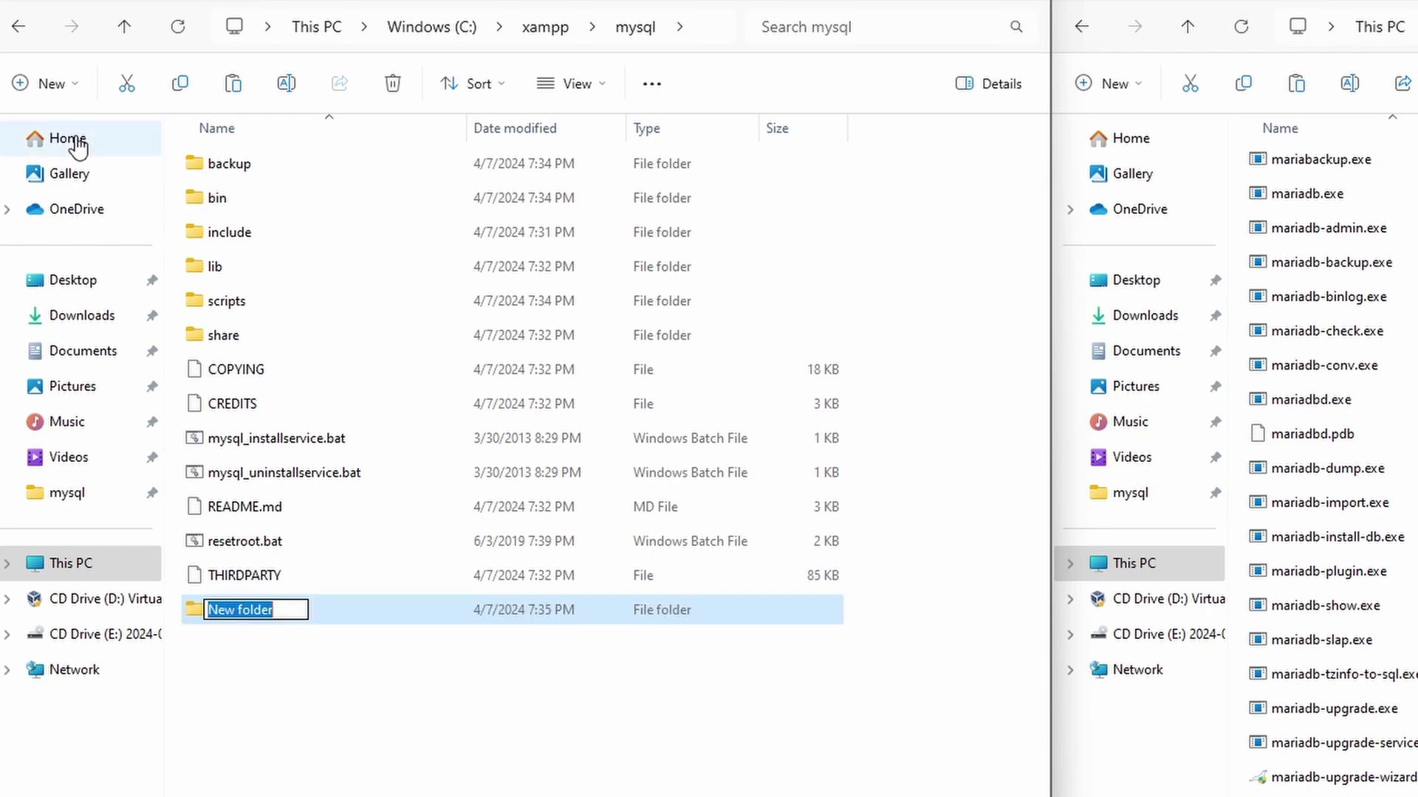
type("data")
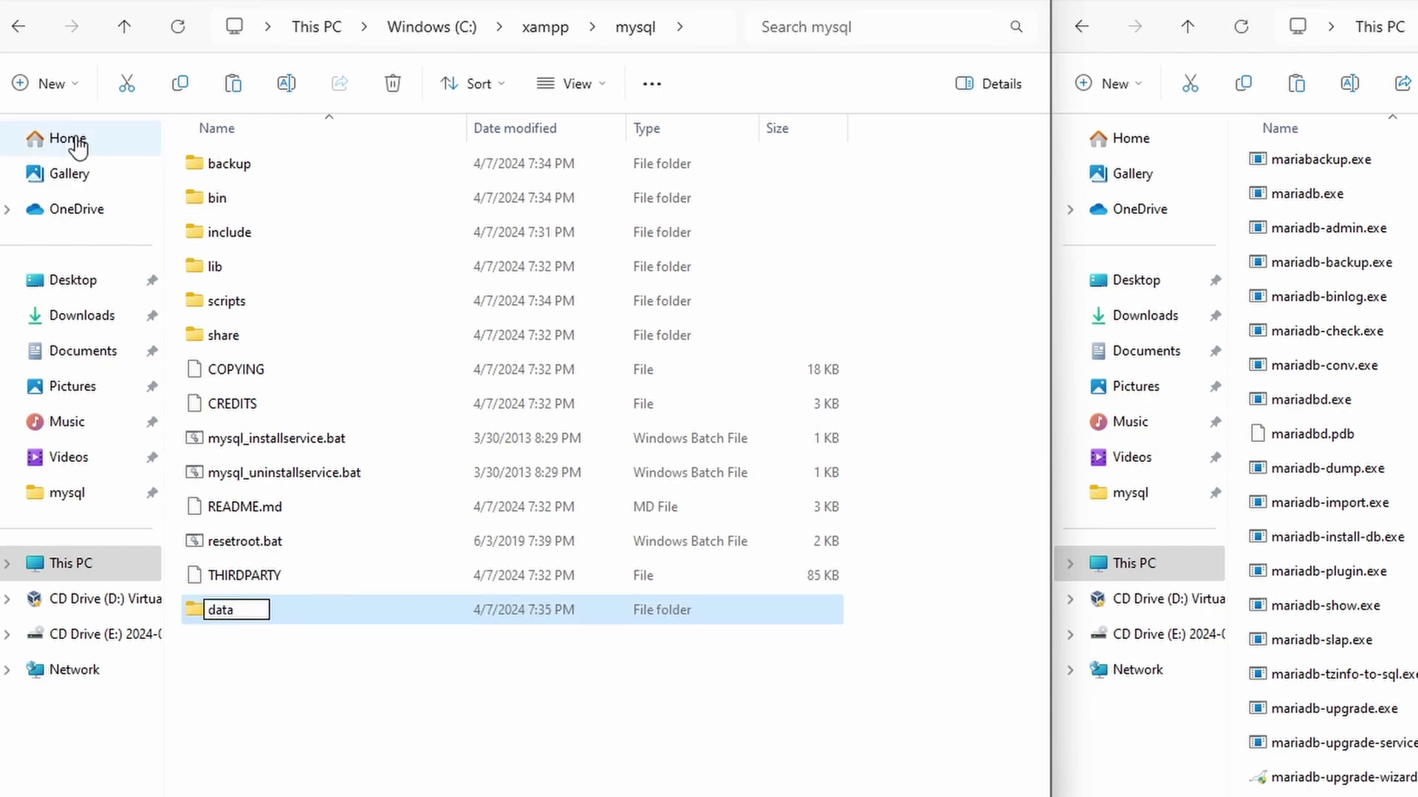
key("Return")
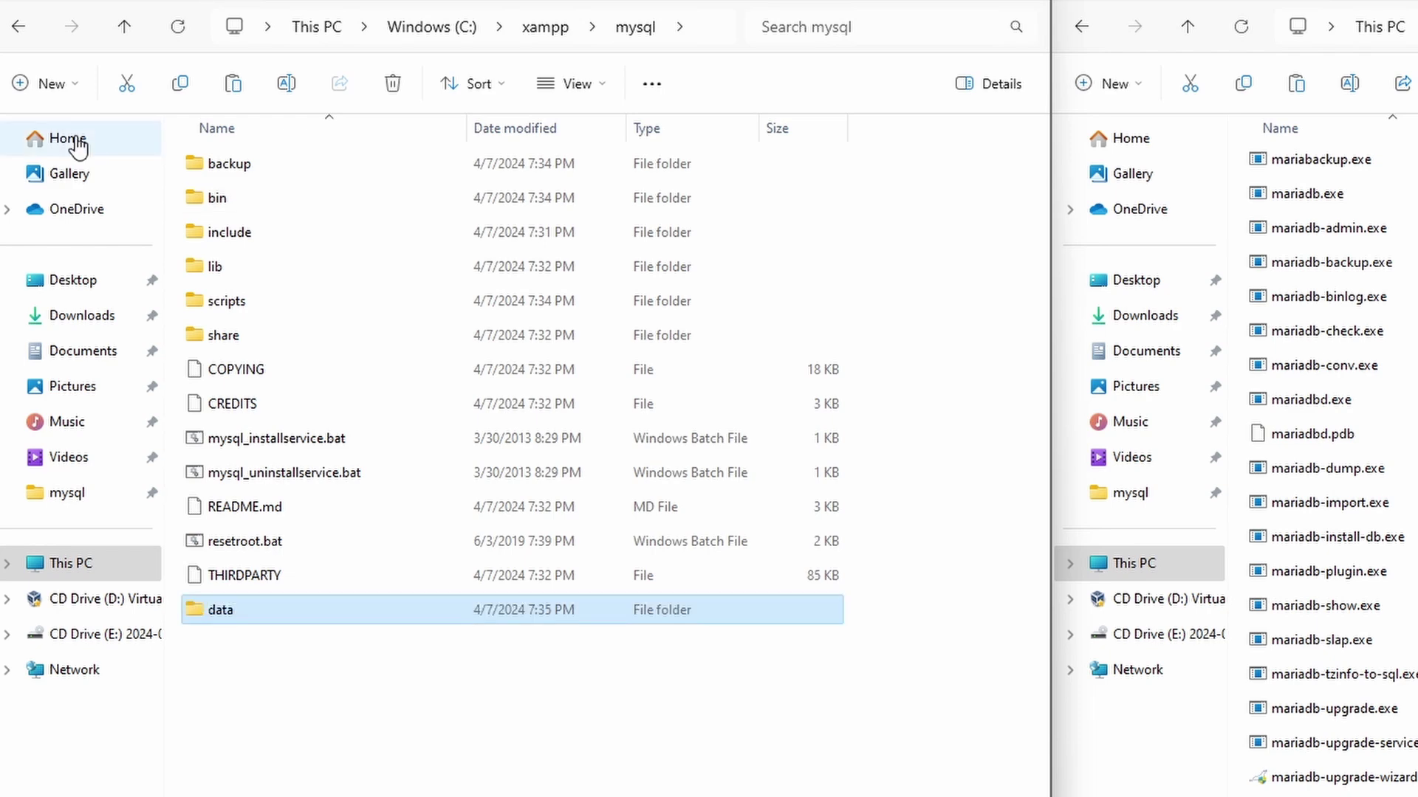
double_click(244, 610)
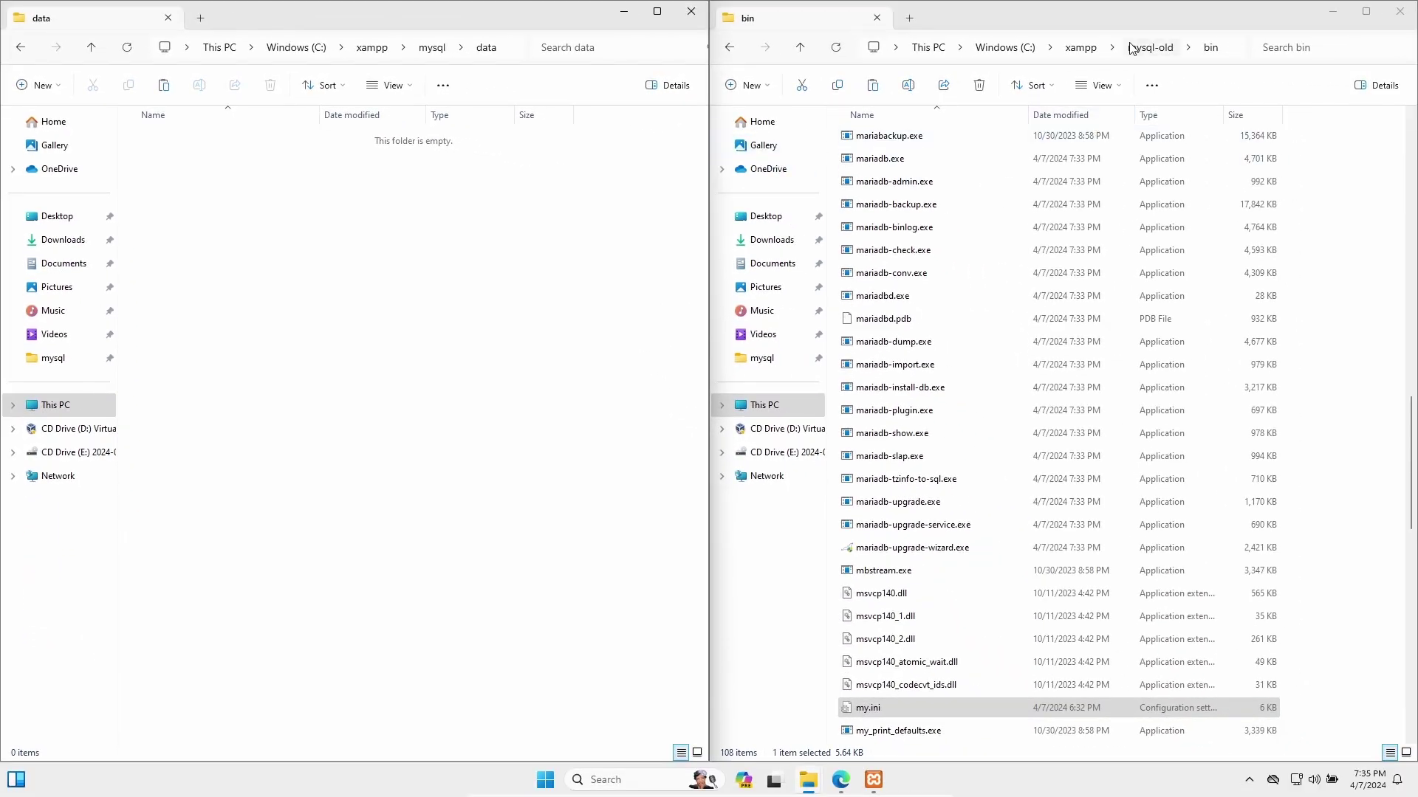
Copy the mysql, performance_schema, phpmyadmin and test folders from mysql-old\backup into the new mysql\data folder
left_click(1134, 47)
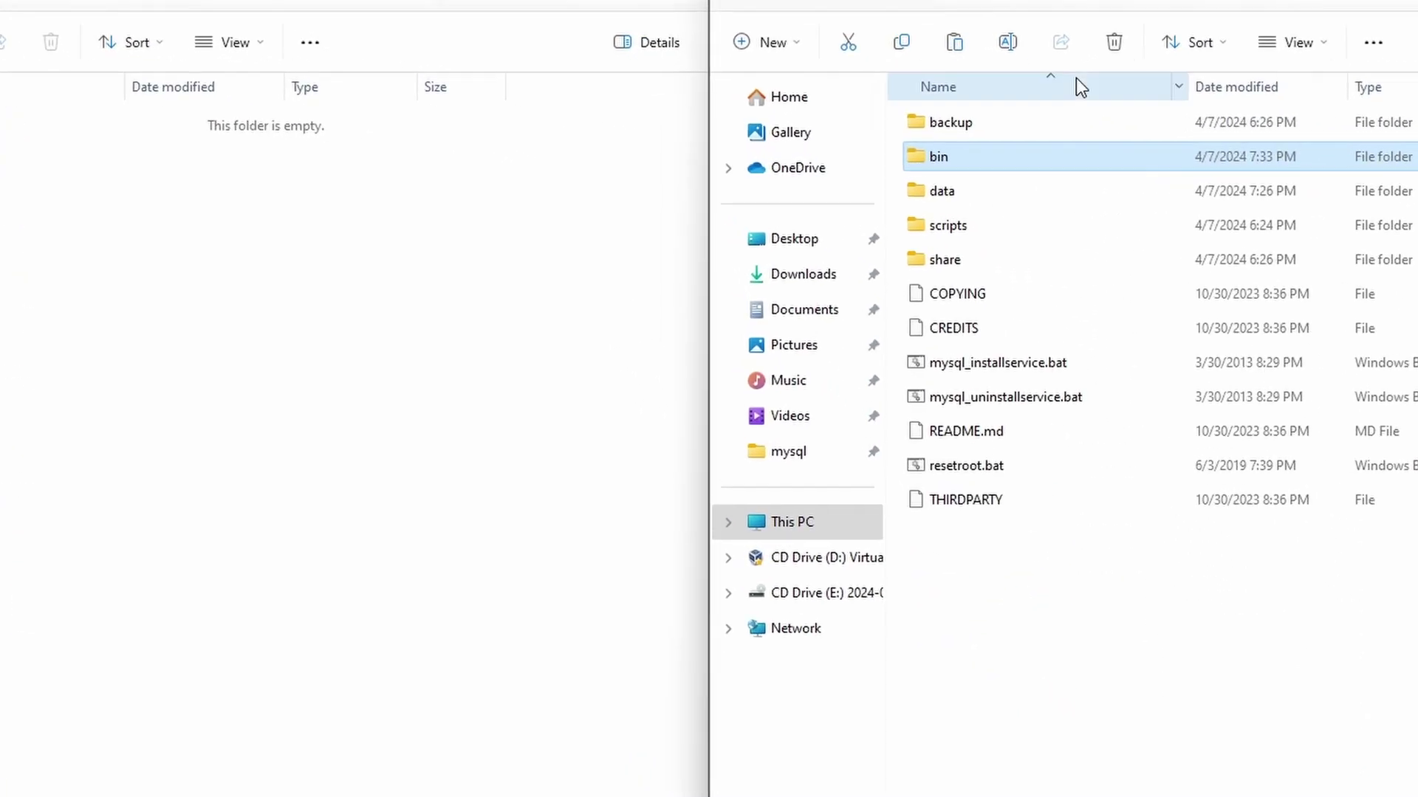
double_click(1036, 125)
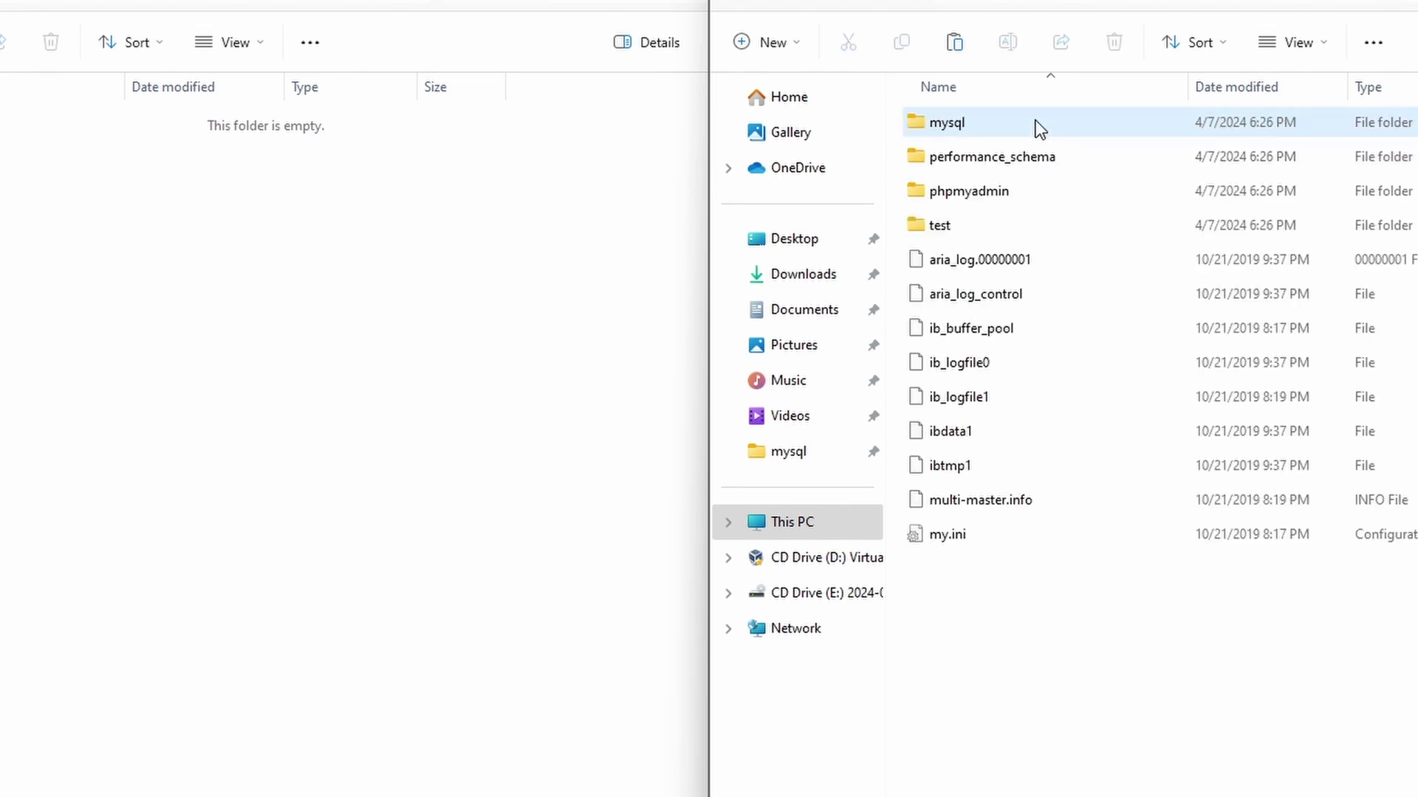
left_click(1037, 126)
left_click(918, 220, "shift")
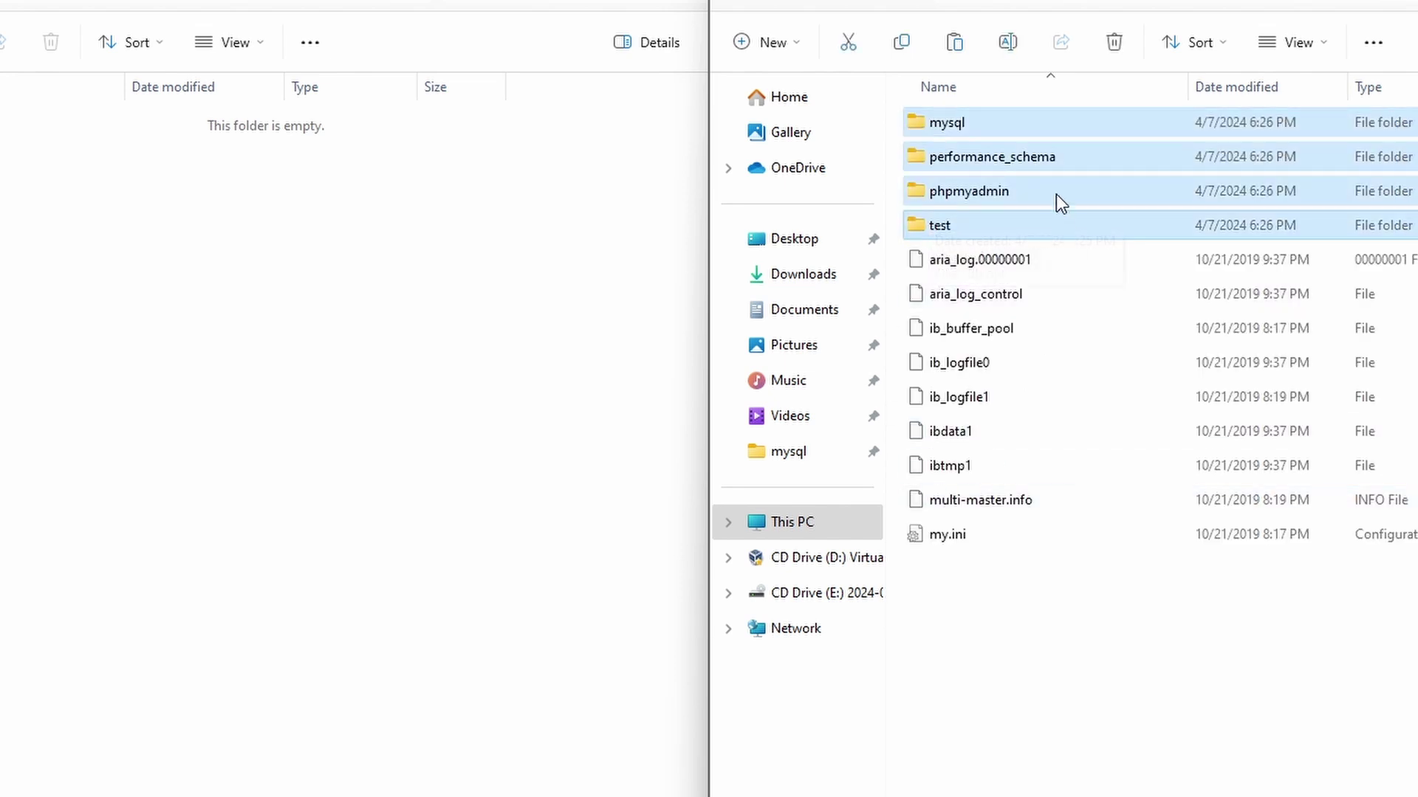
left_click(902, 44)
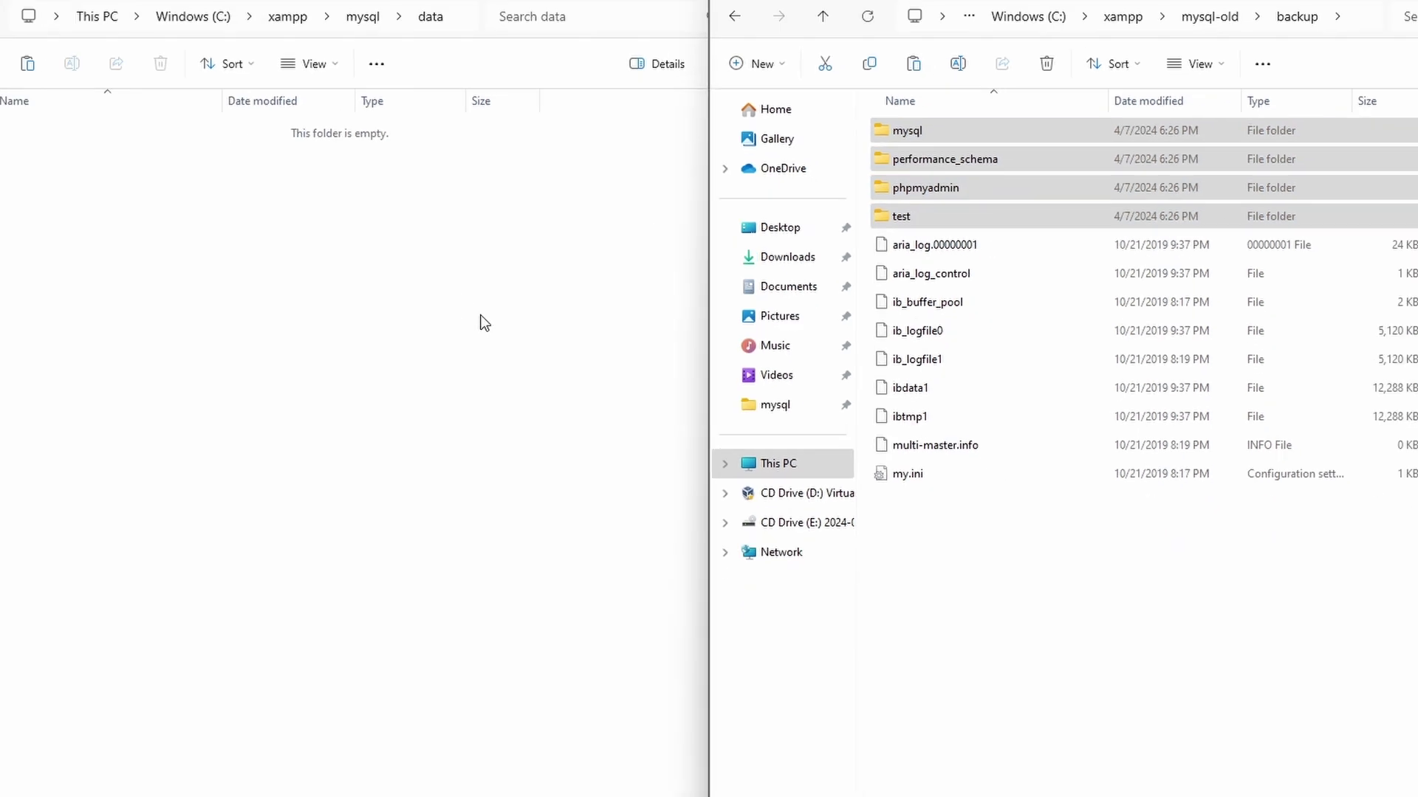
left_click(27, 63)
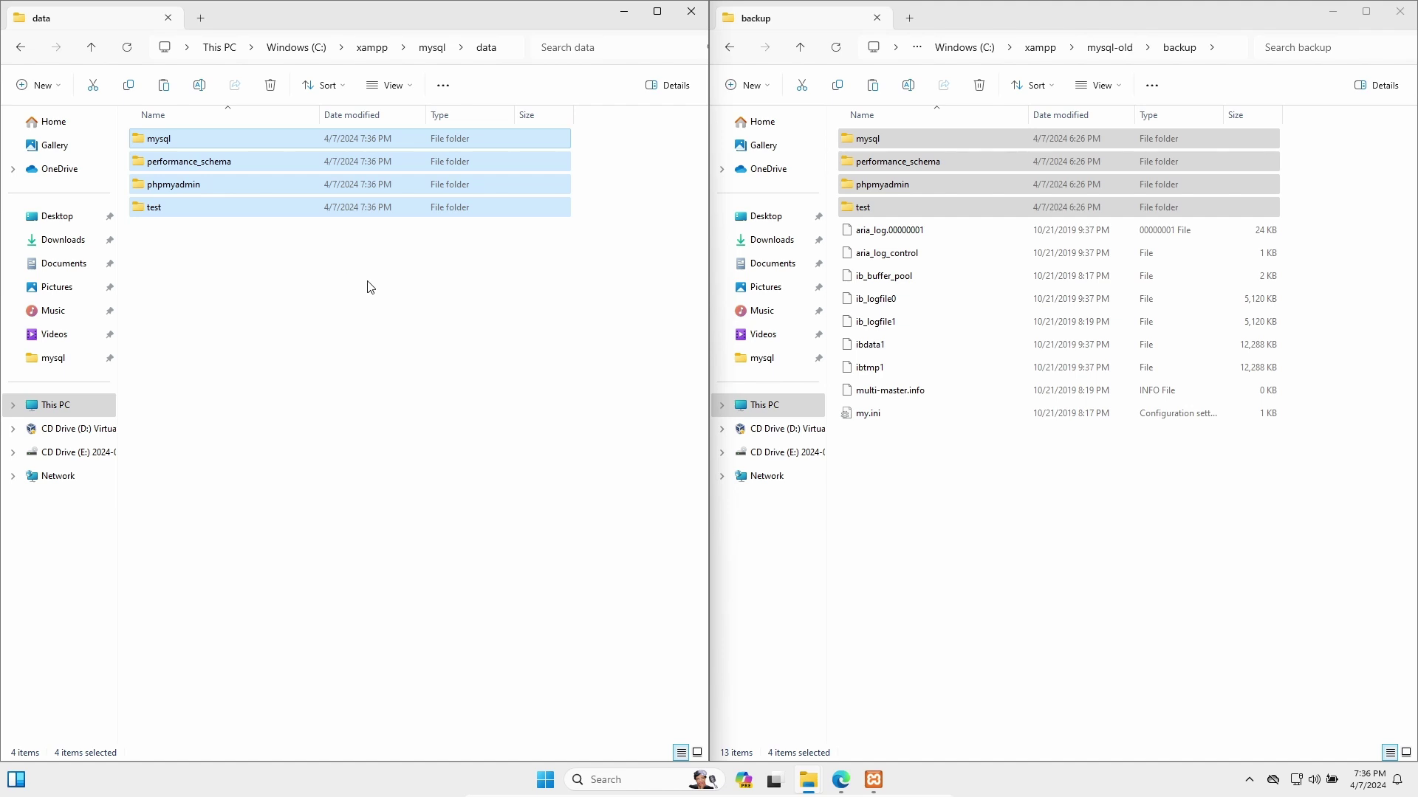
Switch to the XAMPP Control Panel and start the Apache and MySQL modules
left_click(873, 779)
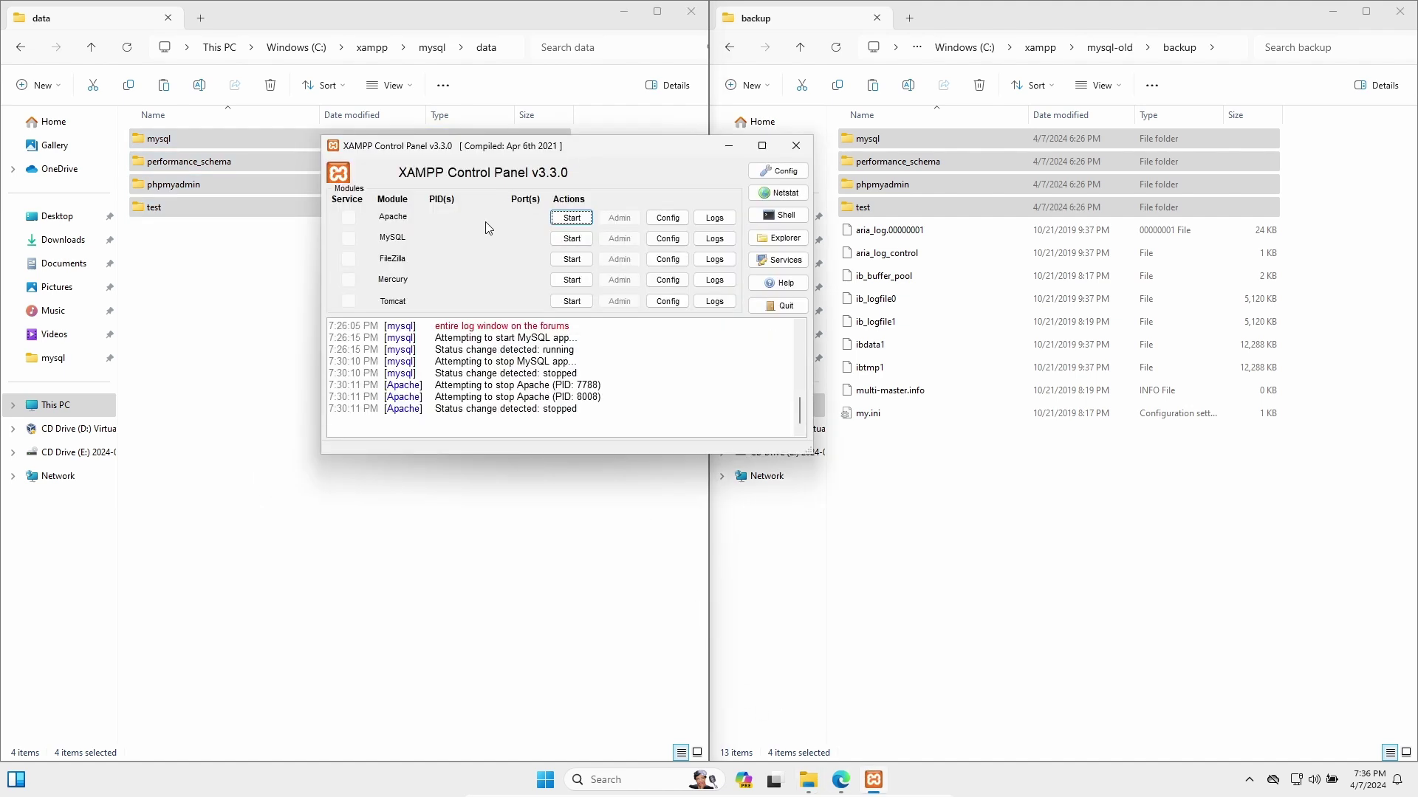
left_click(571, 217)
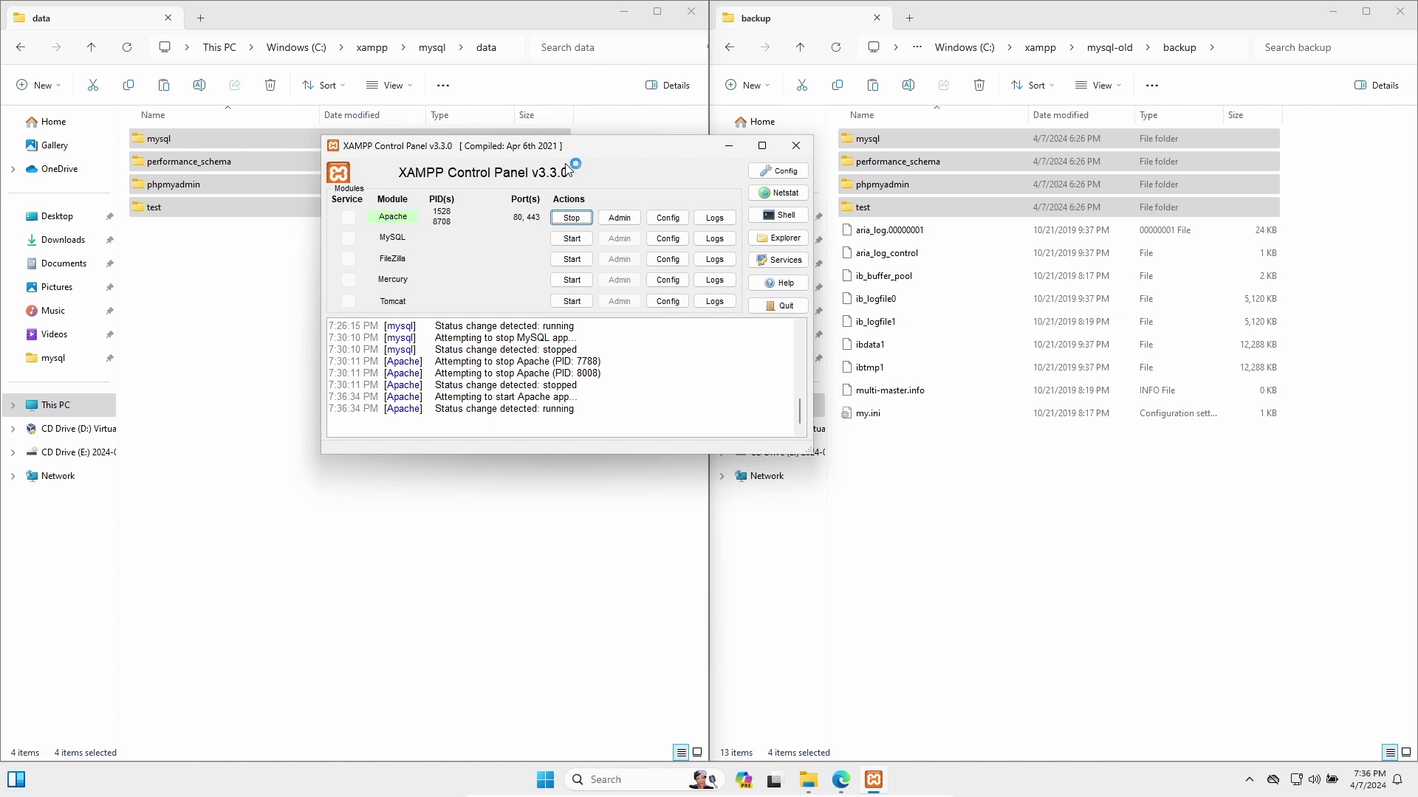
left_click(571, 238)
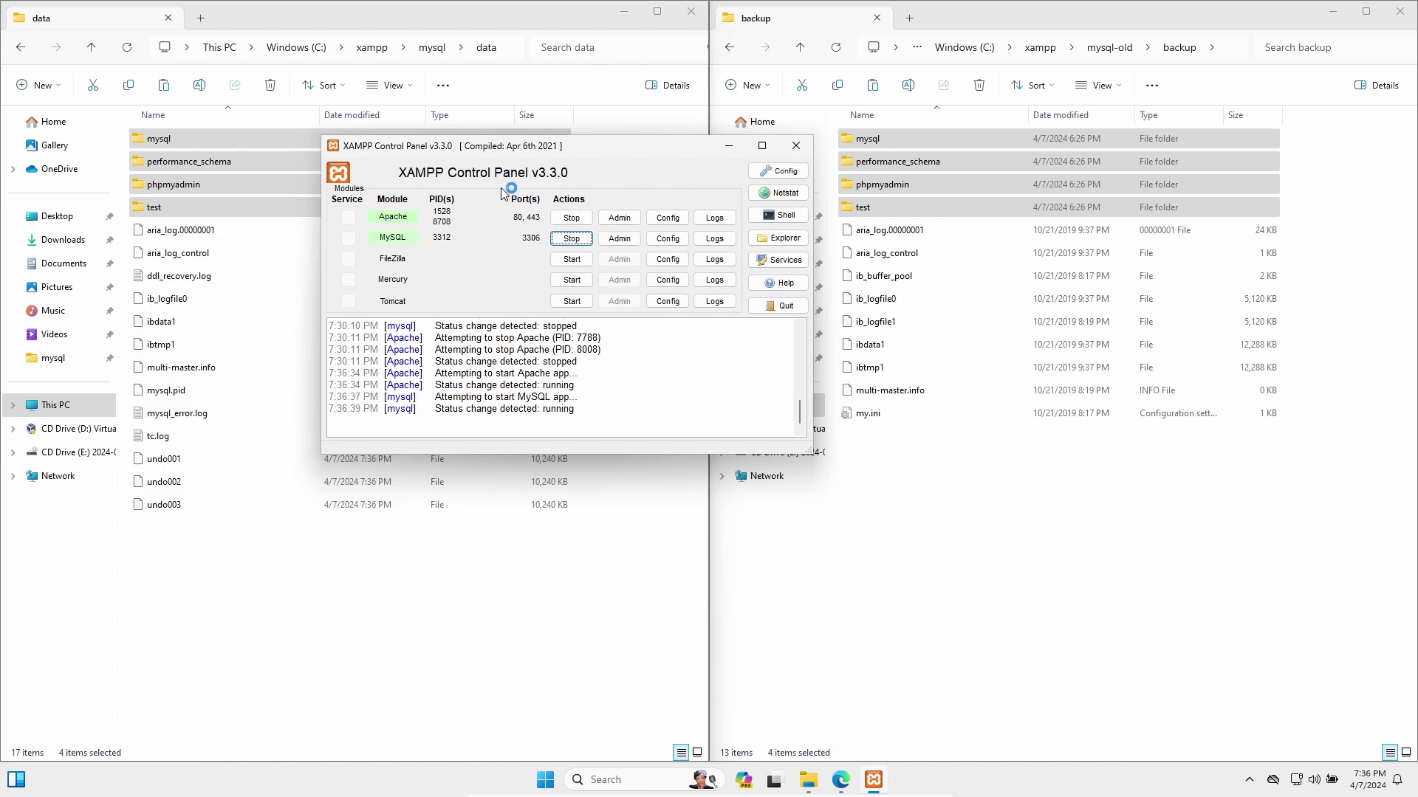
Switch to Edge, reload the phpMyAdmin page and check the database server version
left_click(841, 780)
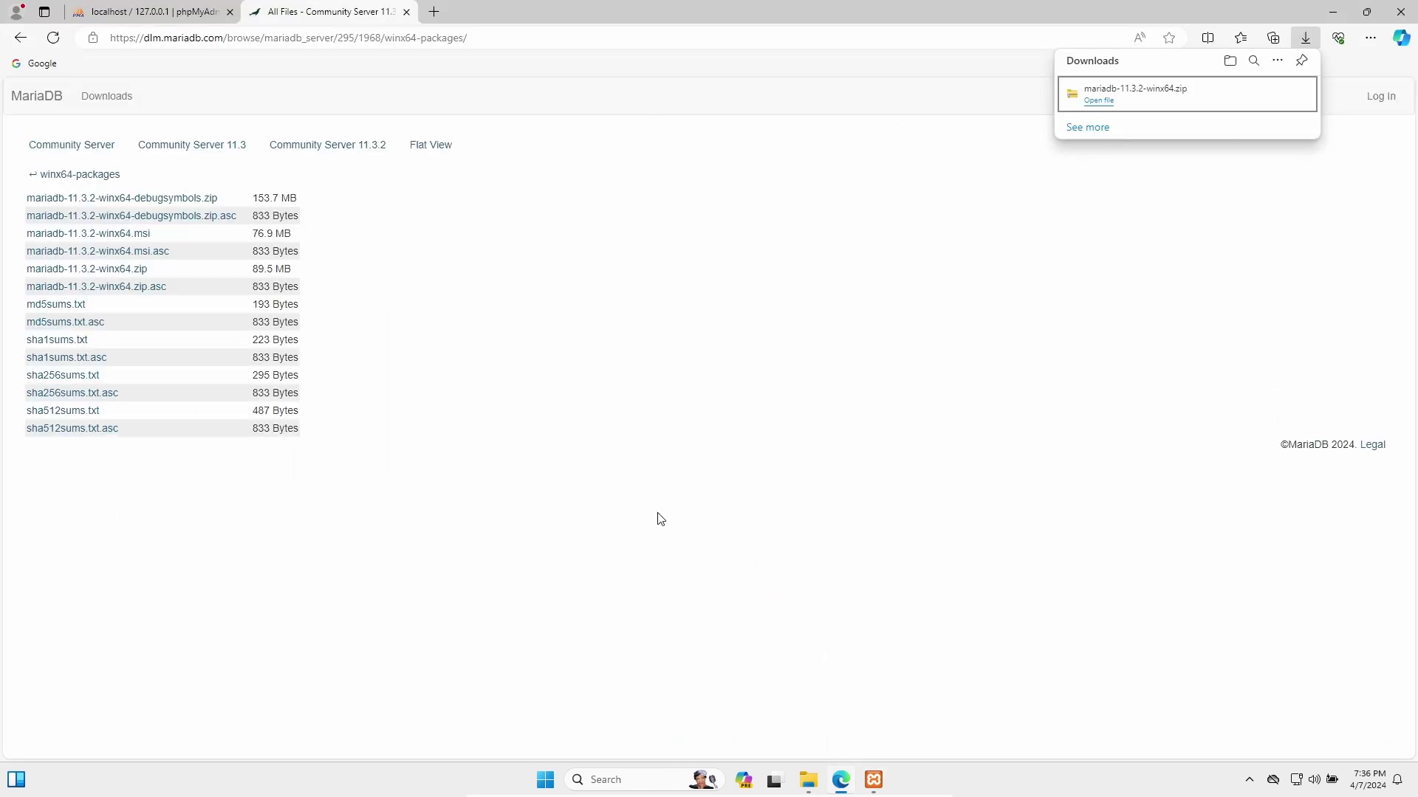
left_click(158, 9)
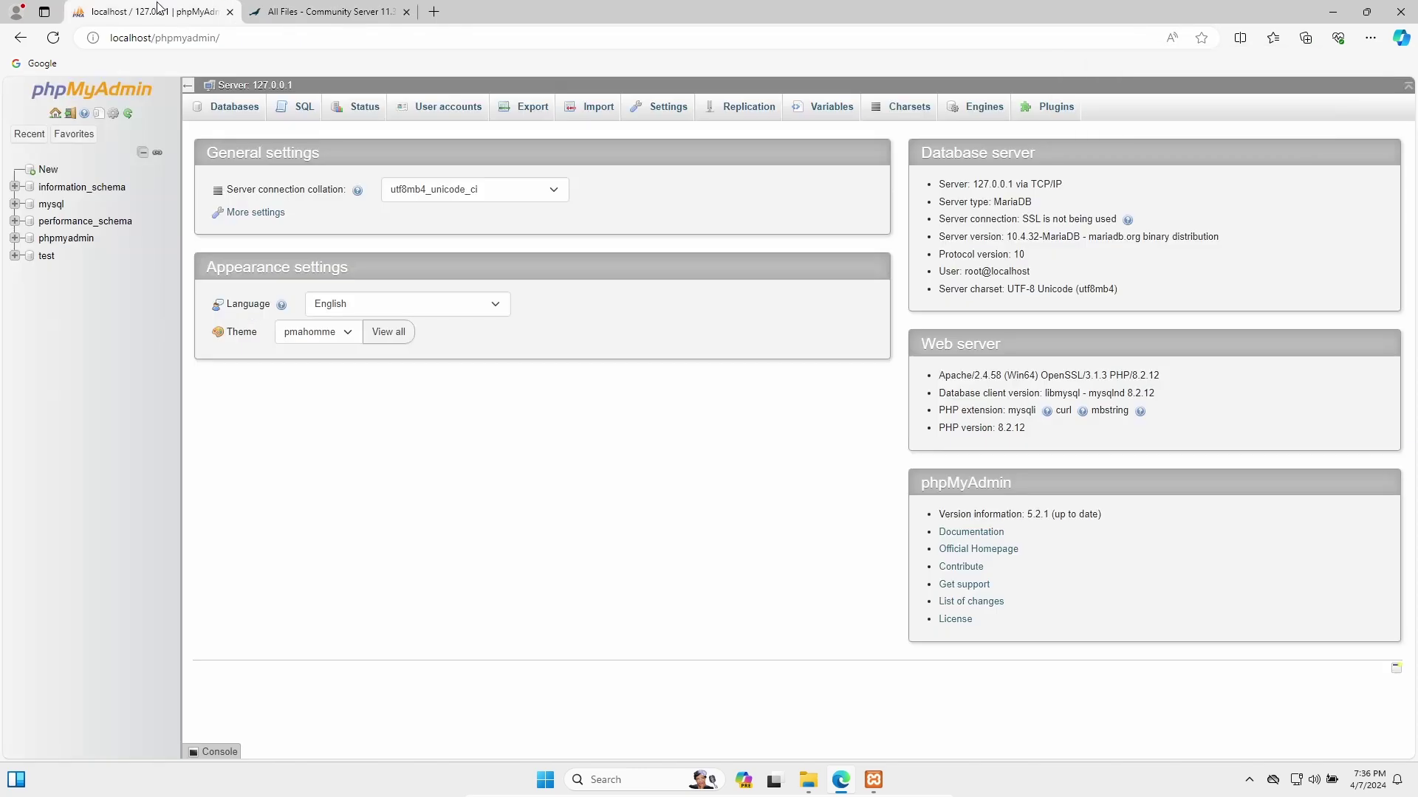
left_click(53, 37)
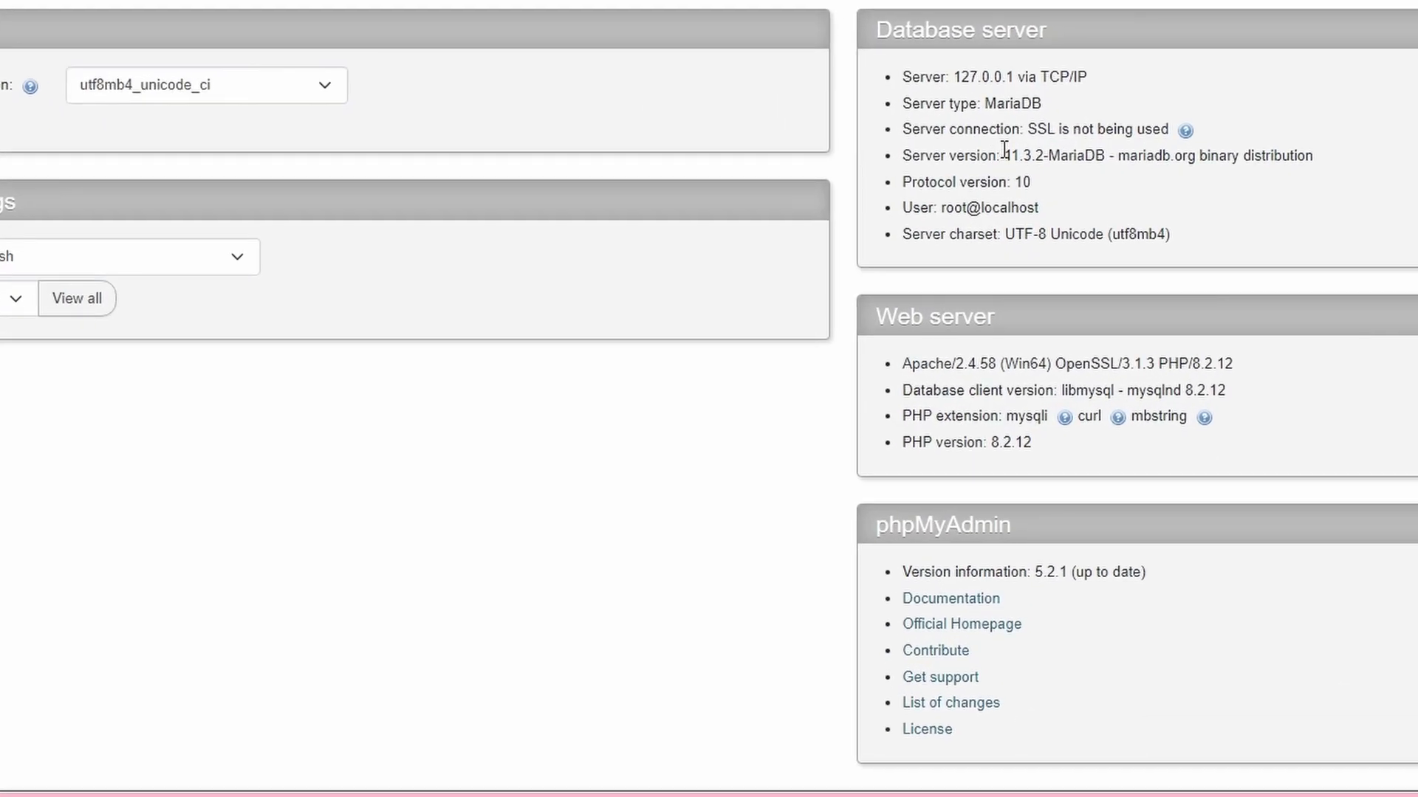
left_click_drag(1004, 150, 1111, 157)
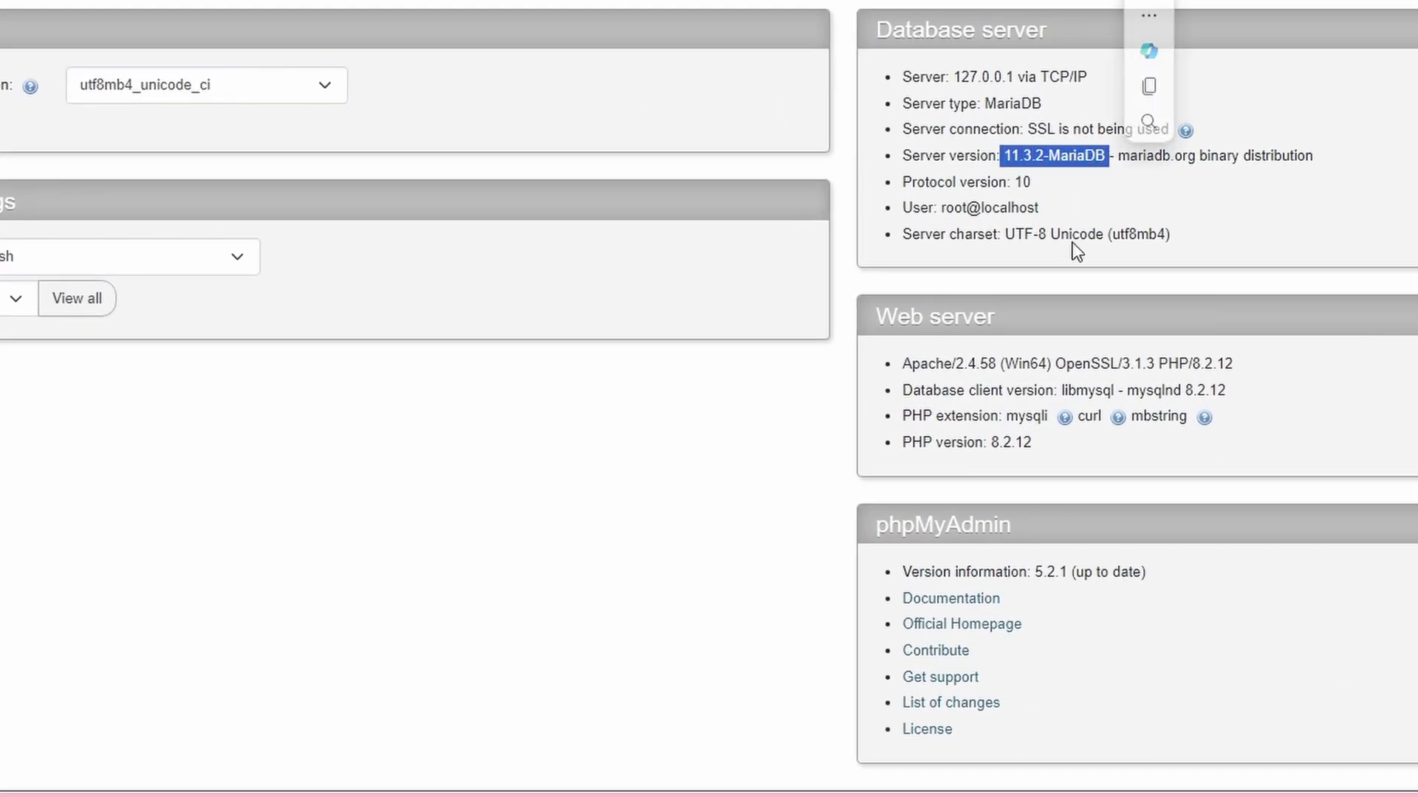